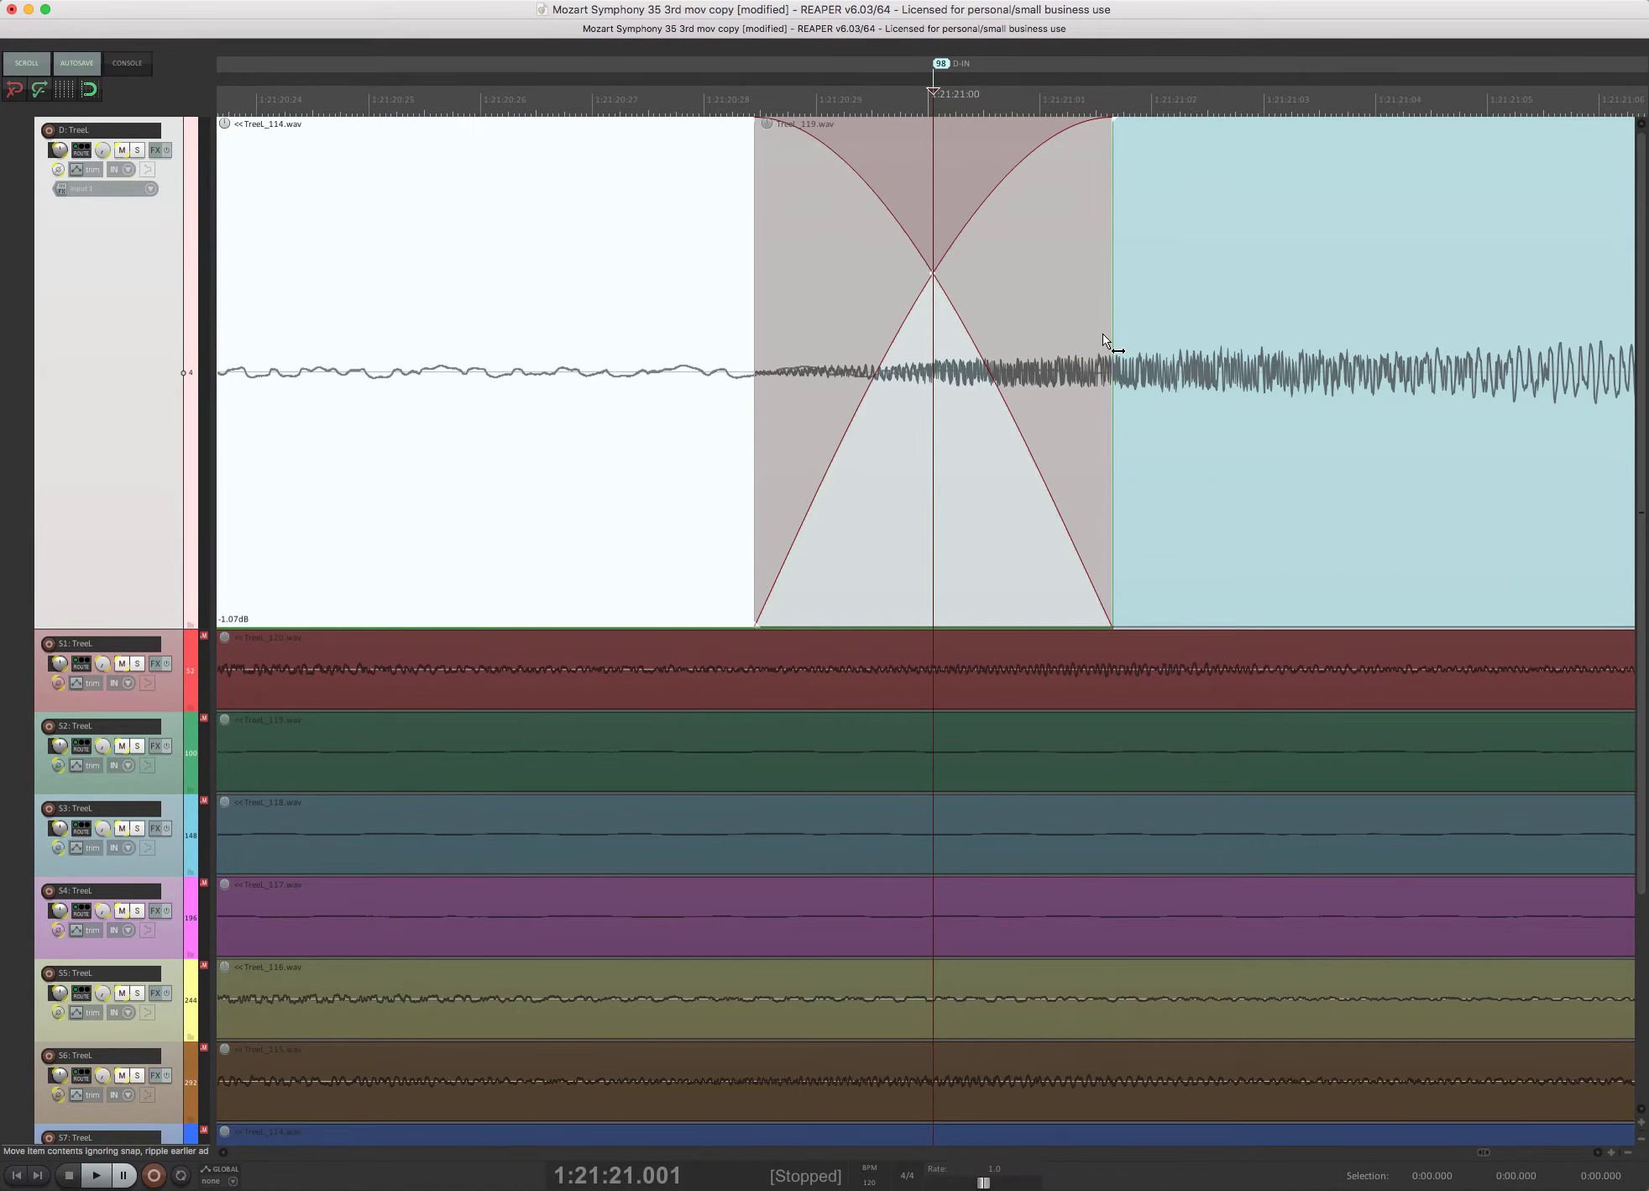
Show all destination tracks and add markers at 1:21:21.112 and 1:21:20.842, on either side of the TreeL_114/TreeL_119 crossfade
key("ctrl+alt+super+t")
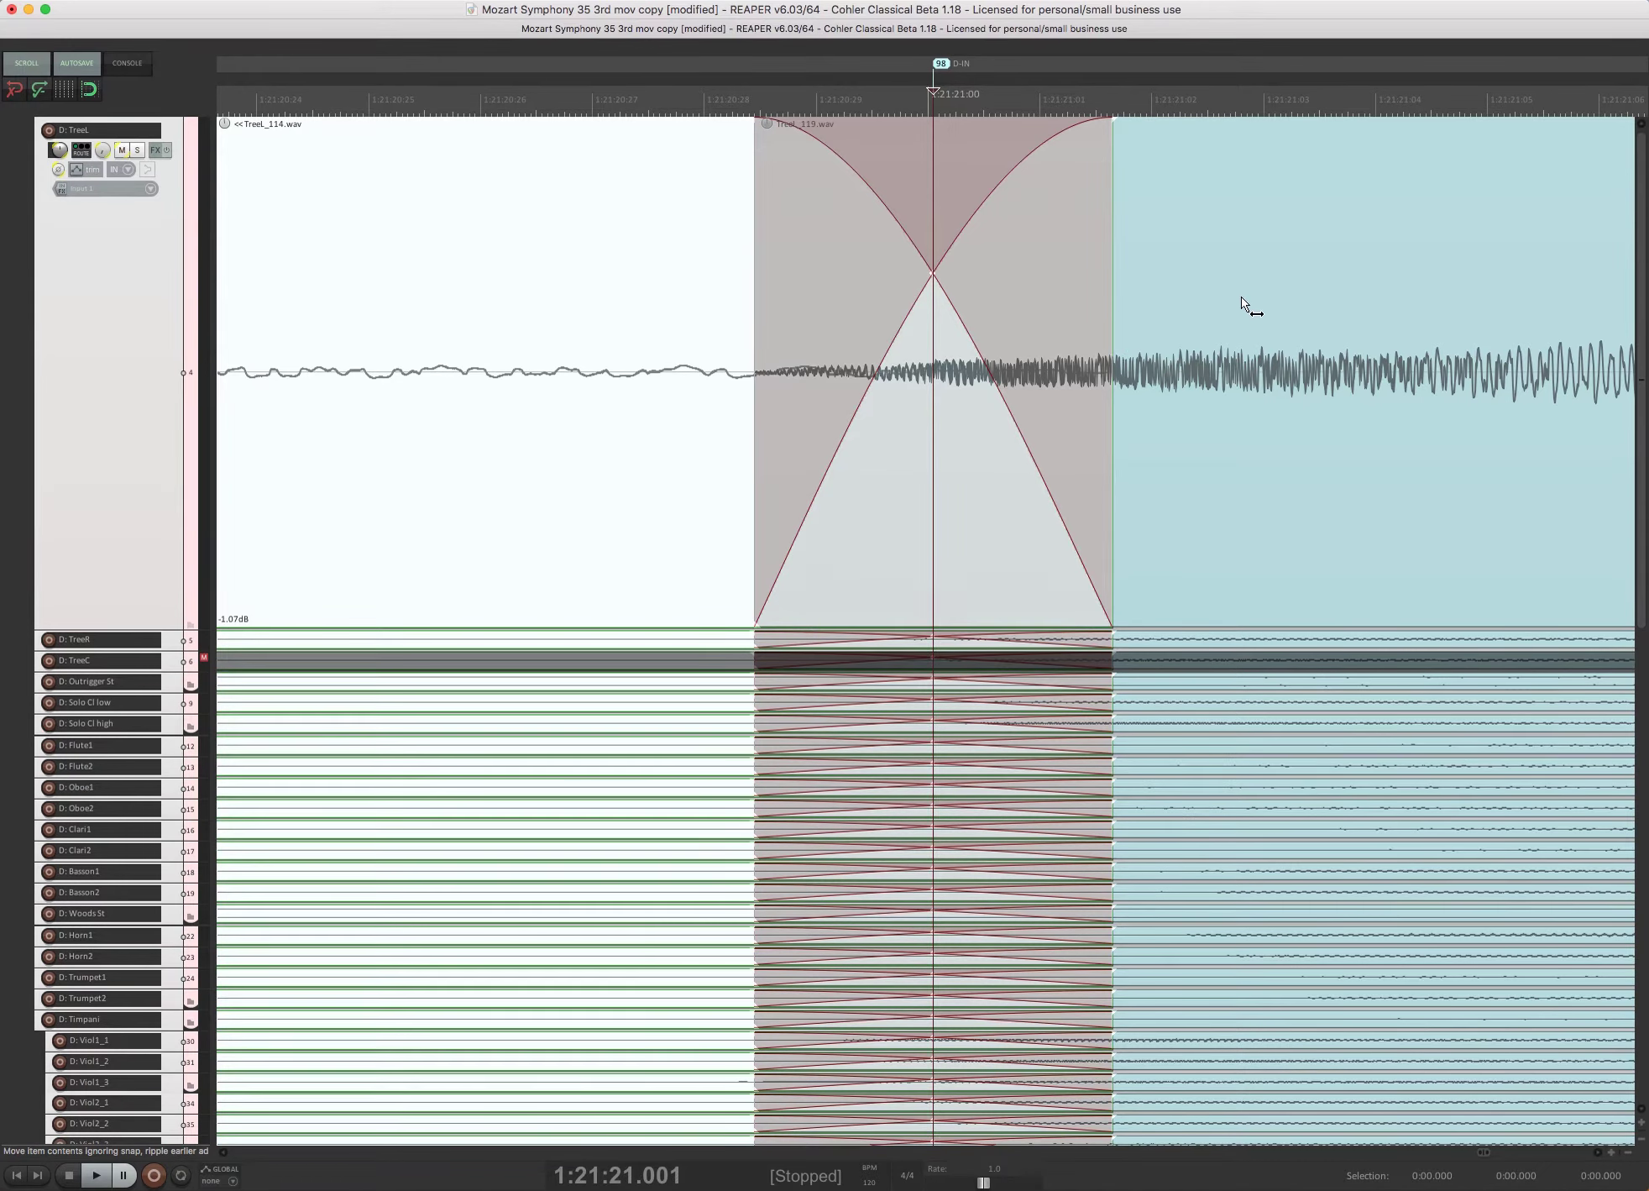
left_click_drag(1245, 304, 1305, 295)
key("m")
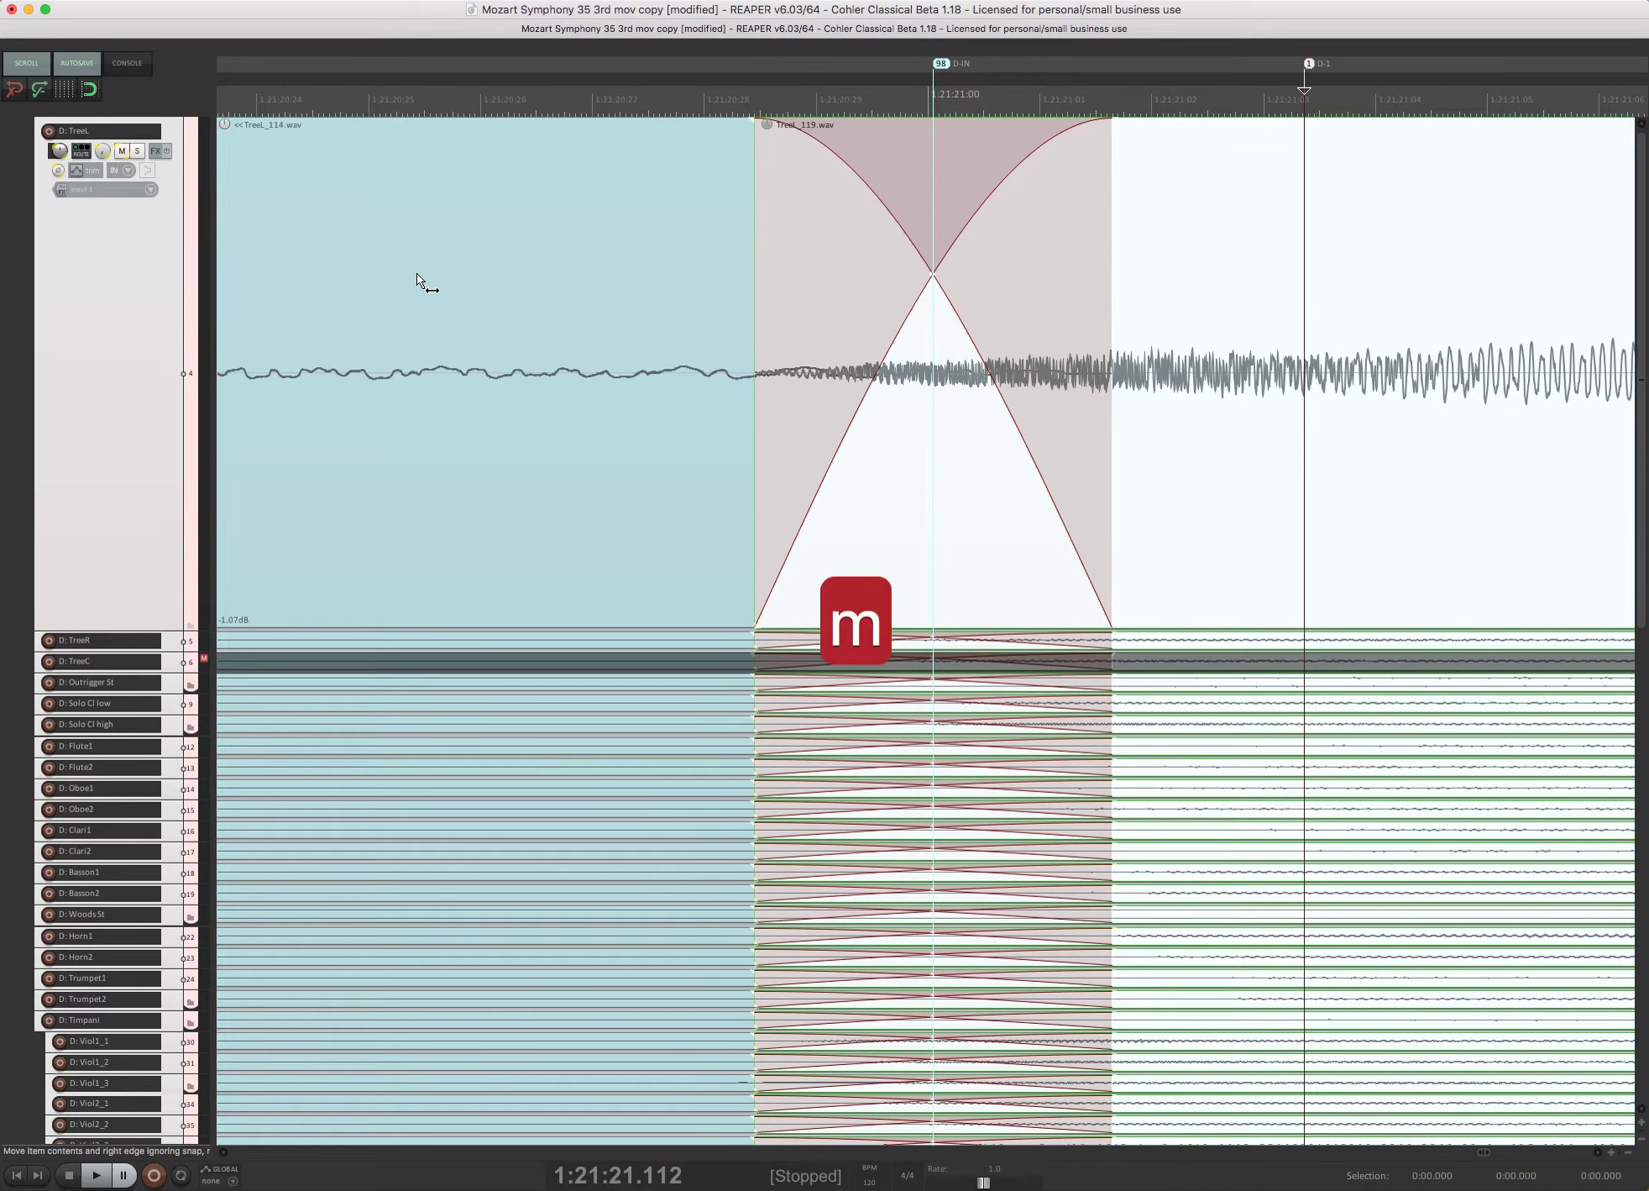
left_click(402, 263)
key("m")
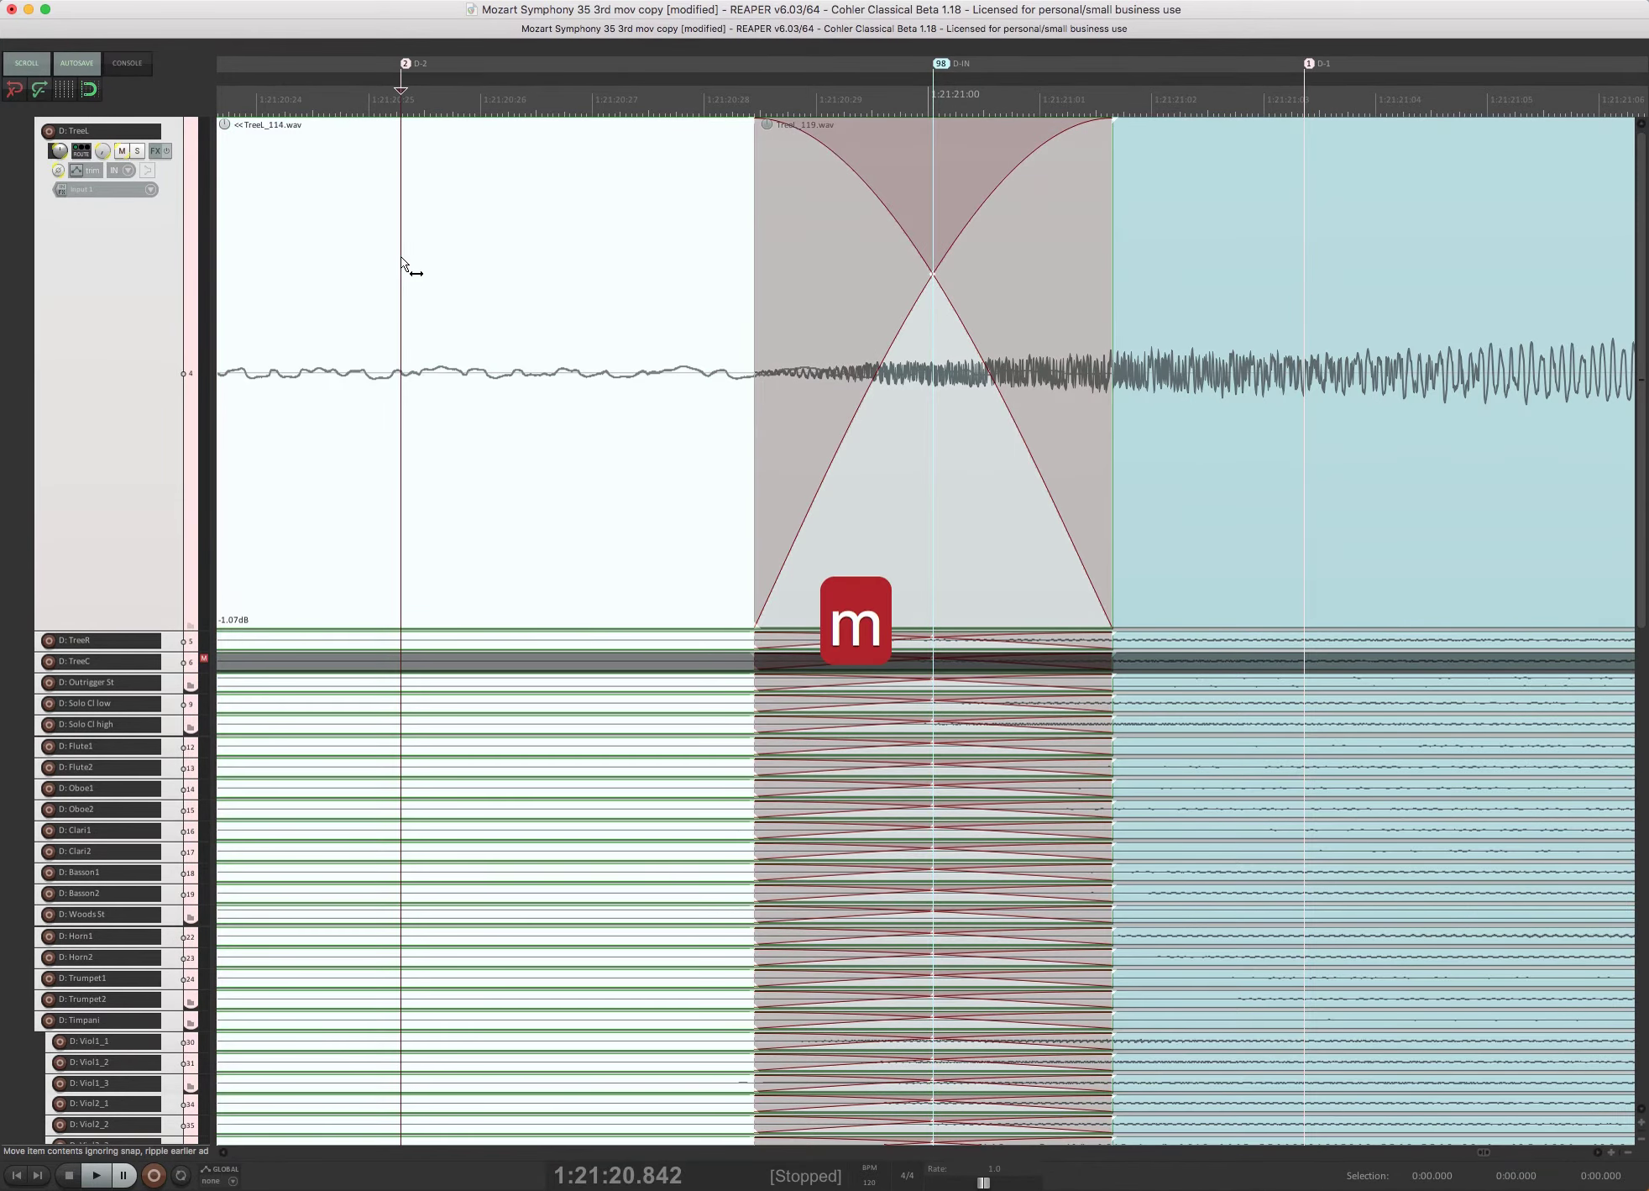
Shift both edges of the TreeL_114/TreeL_119 crossfade later in time, then shorten it symmetrically about its intersection
mouse_move(1366, 335)
left_mouse_down()
mouse_move(1530, 338)
mouse_move(1337, 335)
mouse_move(1407, 338)
left_mouse_up()
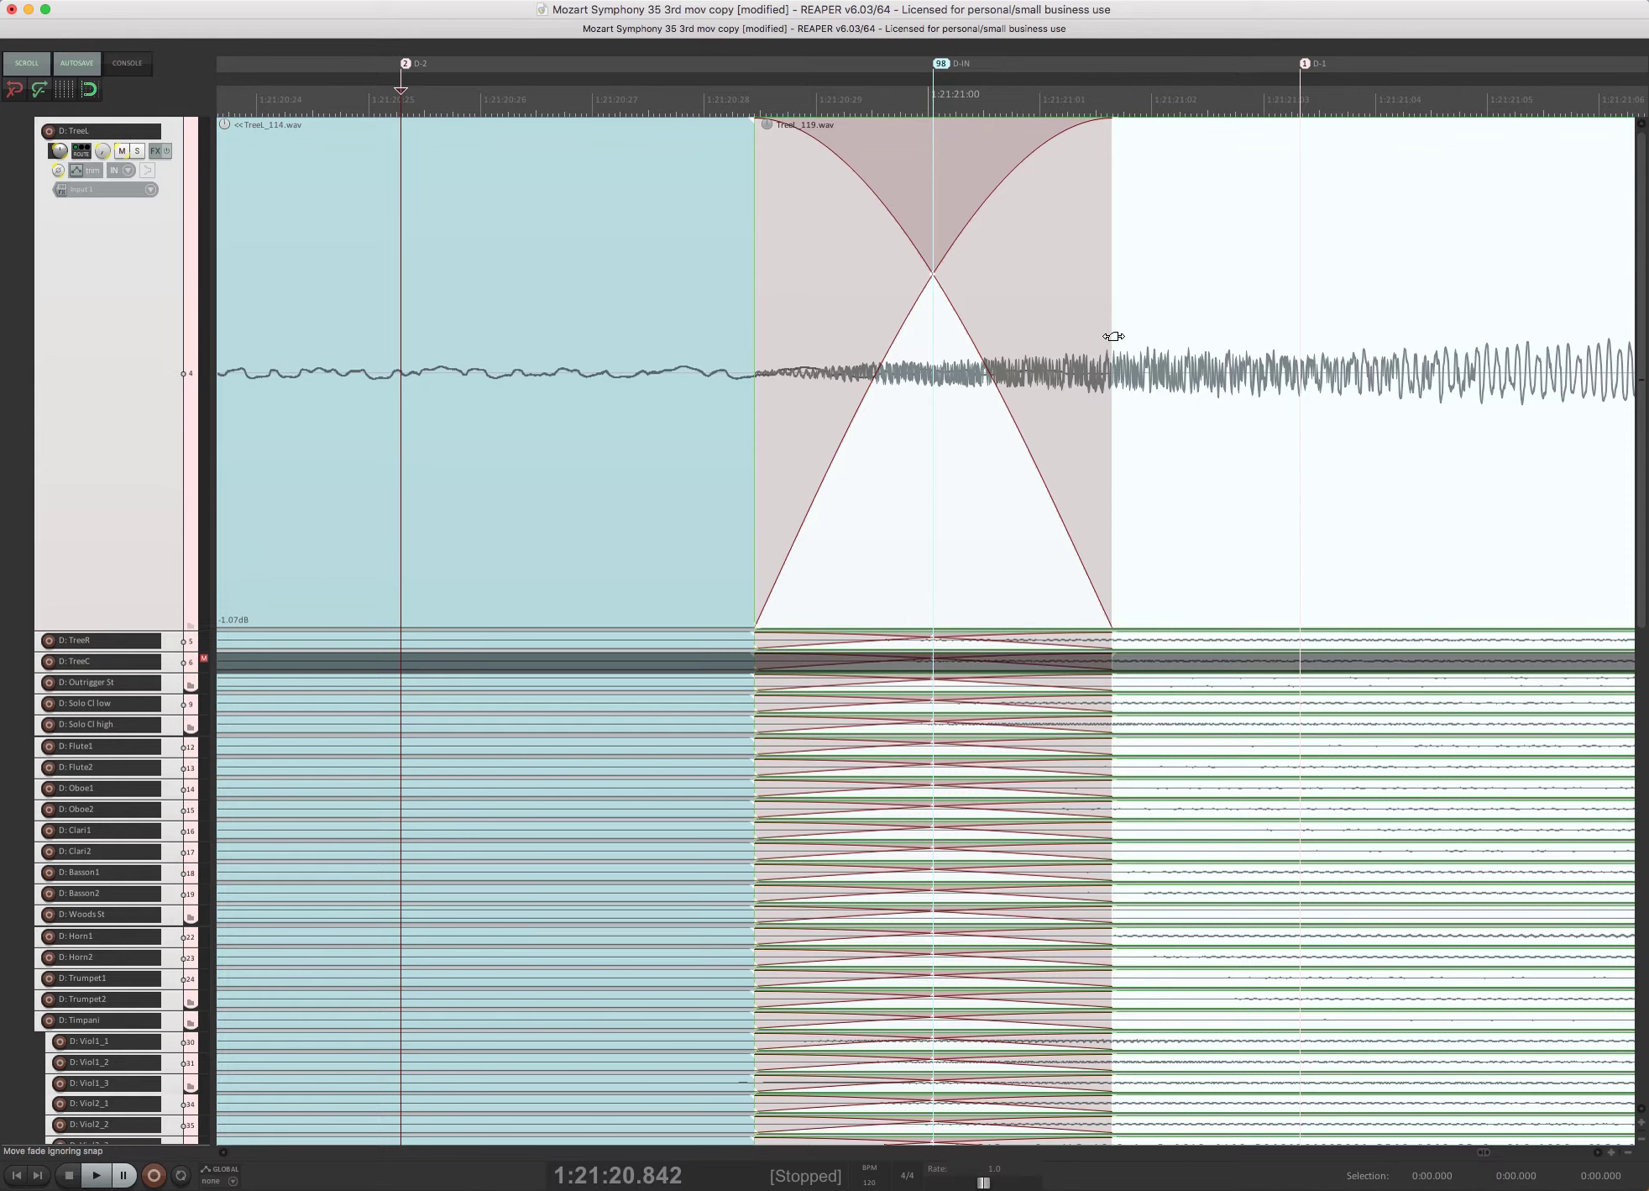
mouse_move(1113, 336)
left_mouse_down()
mouse_move(1294, 346)
mouse_move(1140, 349)
left_mouse_up()
left_click_drag(755, 267, 809, 325)
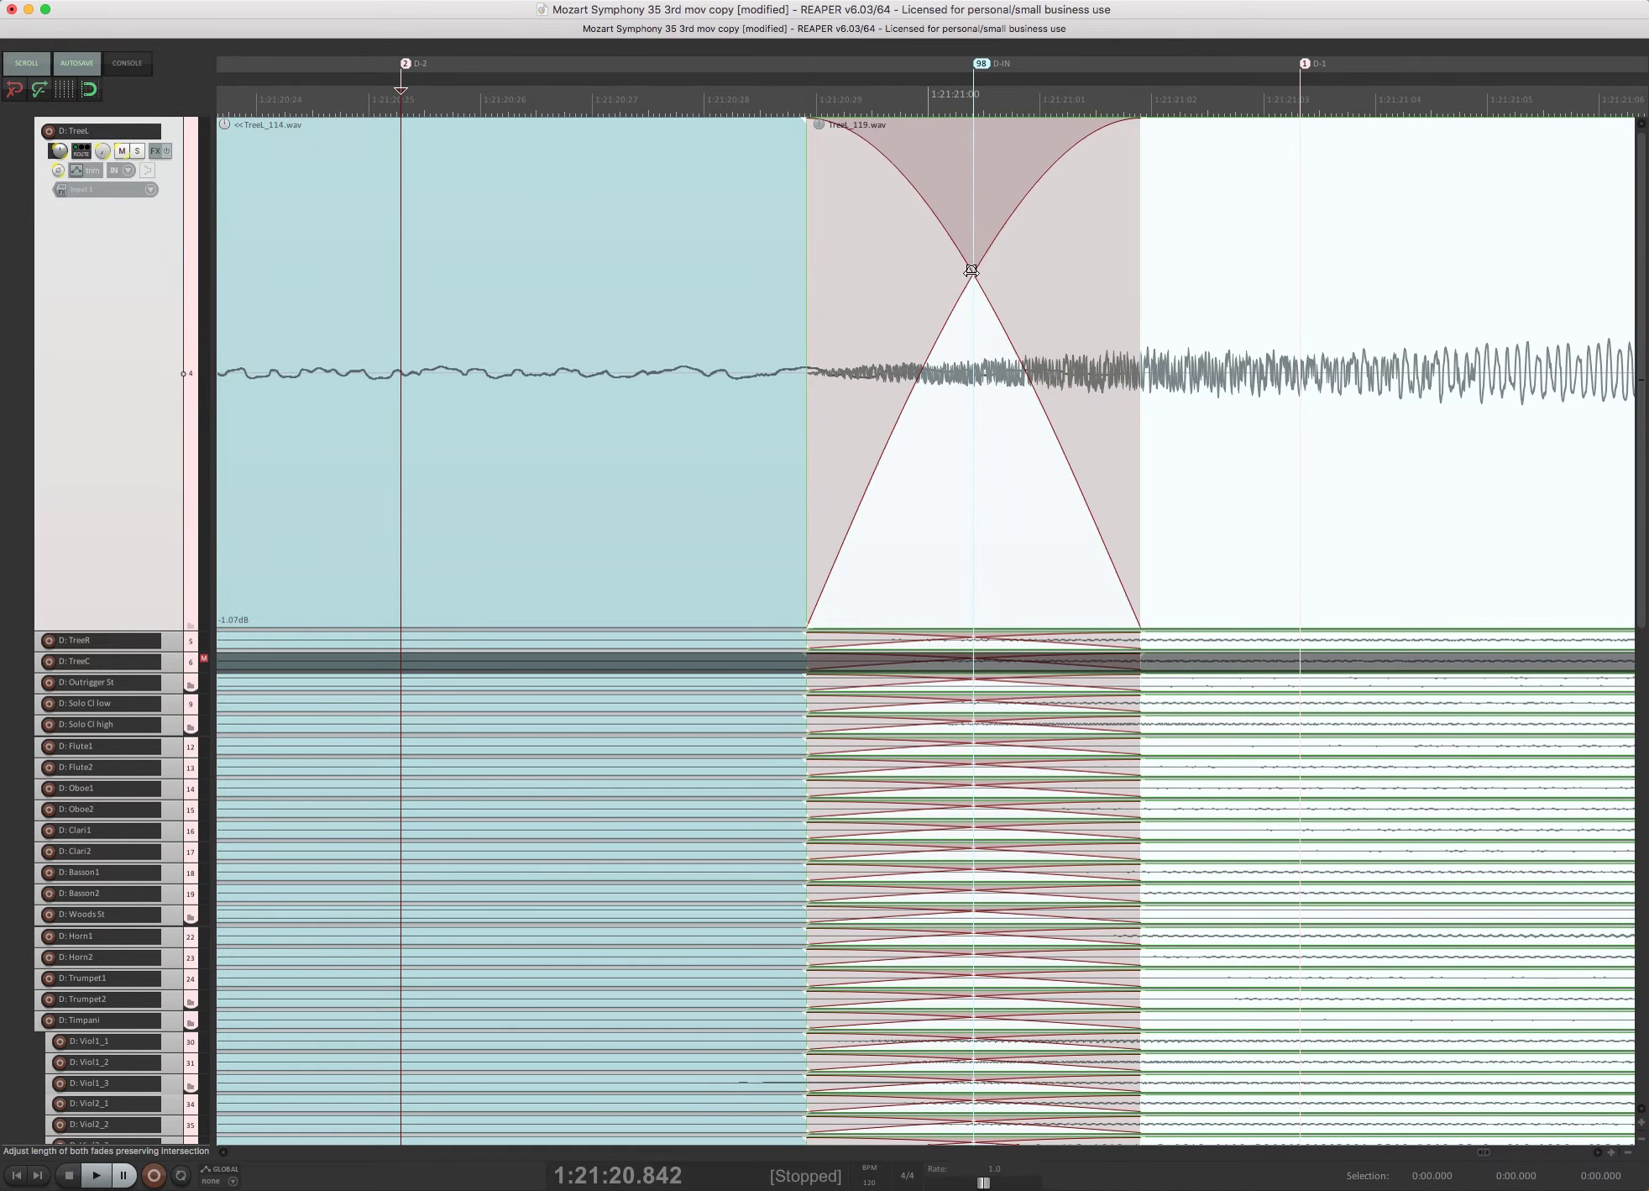
mouse_move(972, 271)
left_mouse_down()
mouse_move(1205, 258)
mouse_move(963, 288)
left_mouse_up()
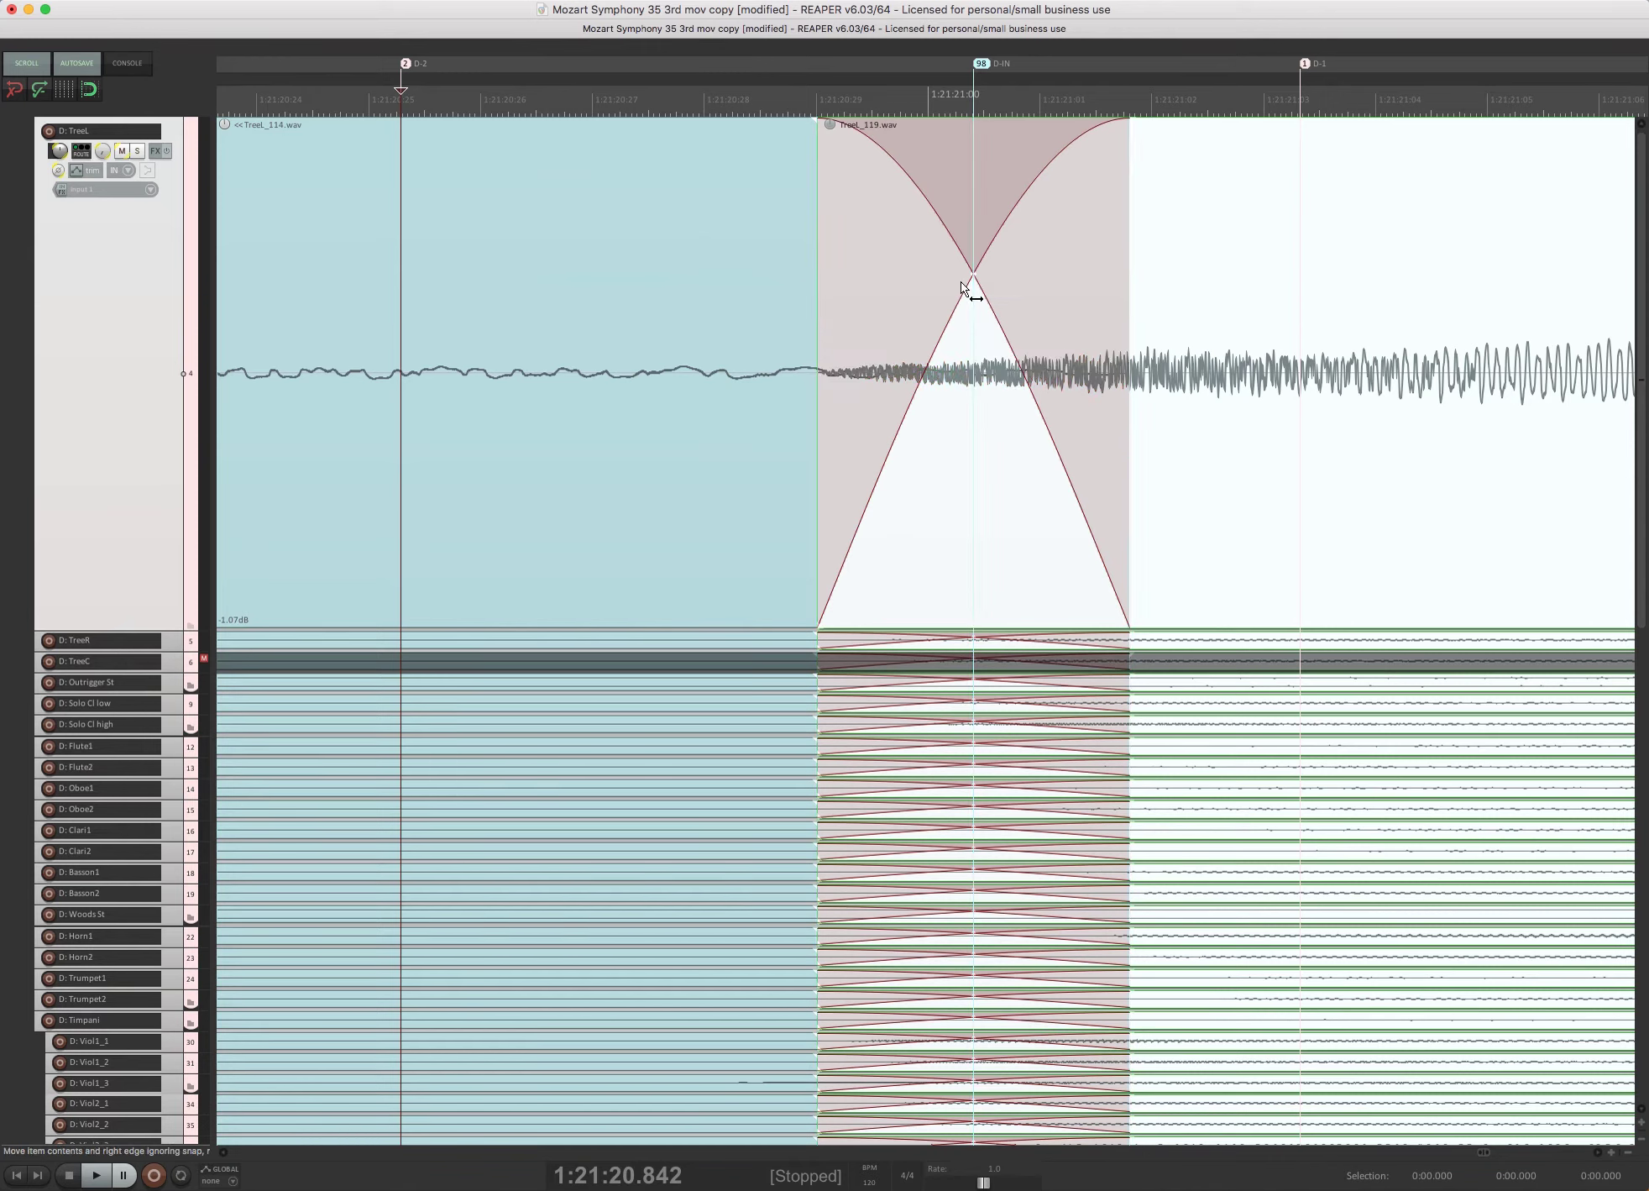
Cycle the crossfade through the available fade shapes until it returns to a convex, equal-power-like curve
key("t")
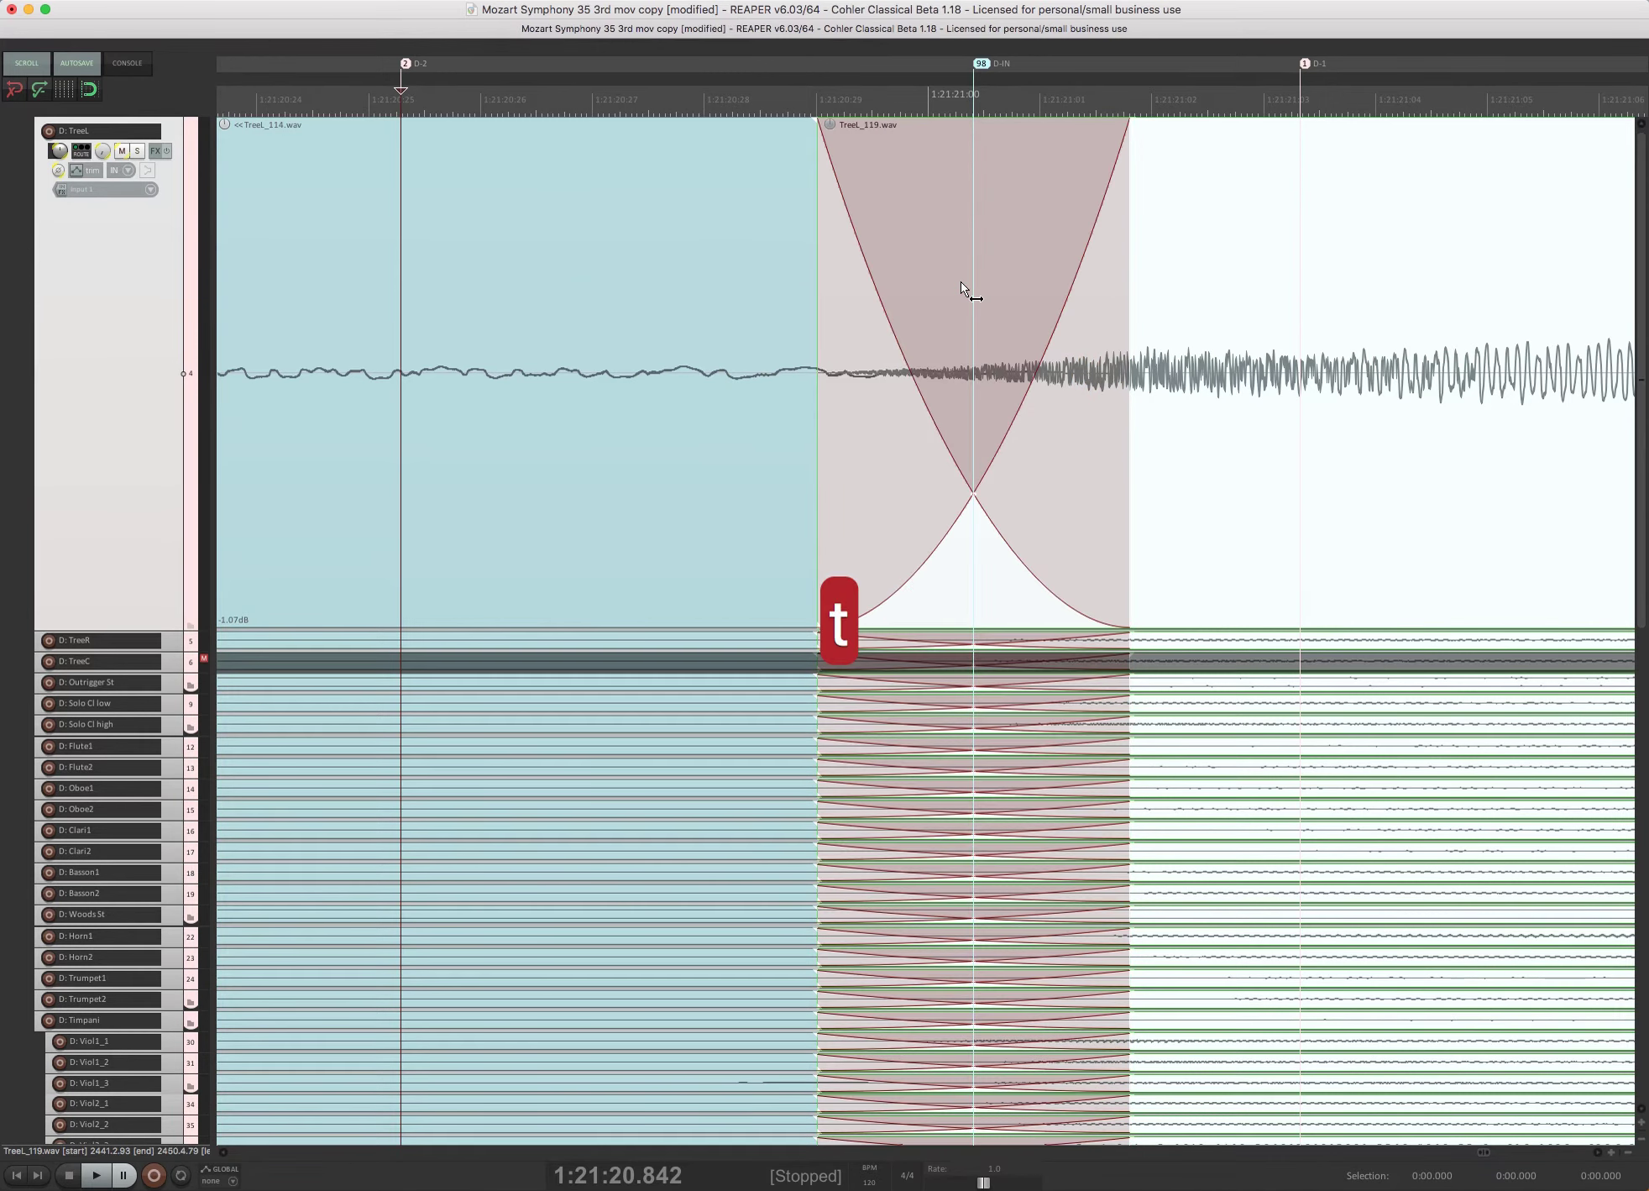
key("t")
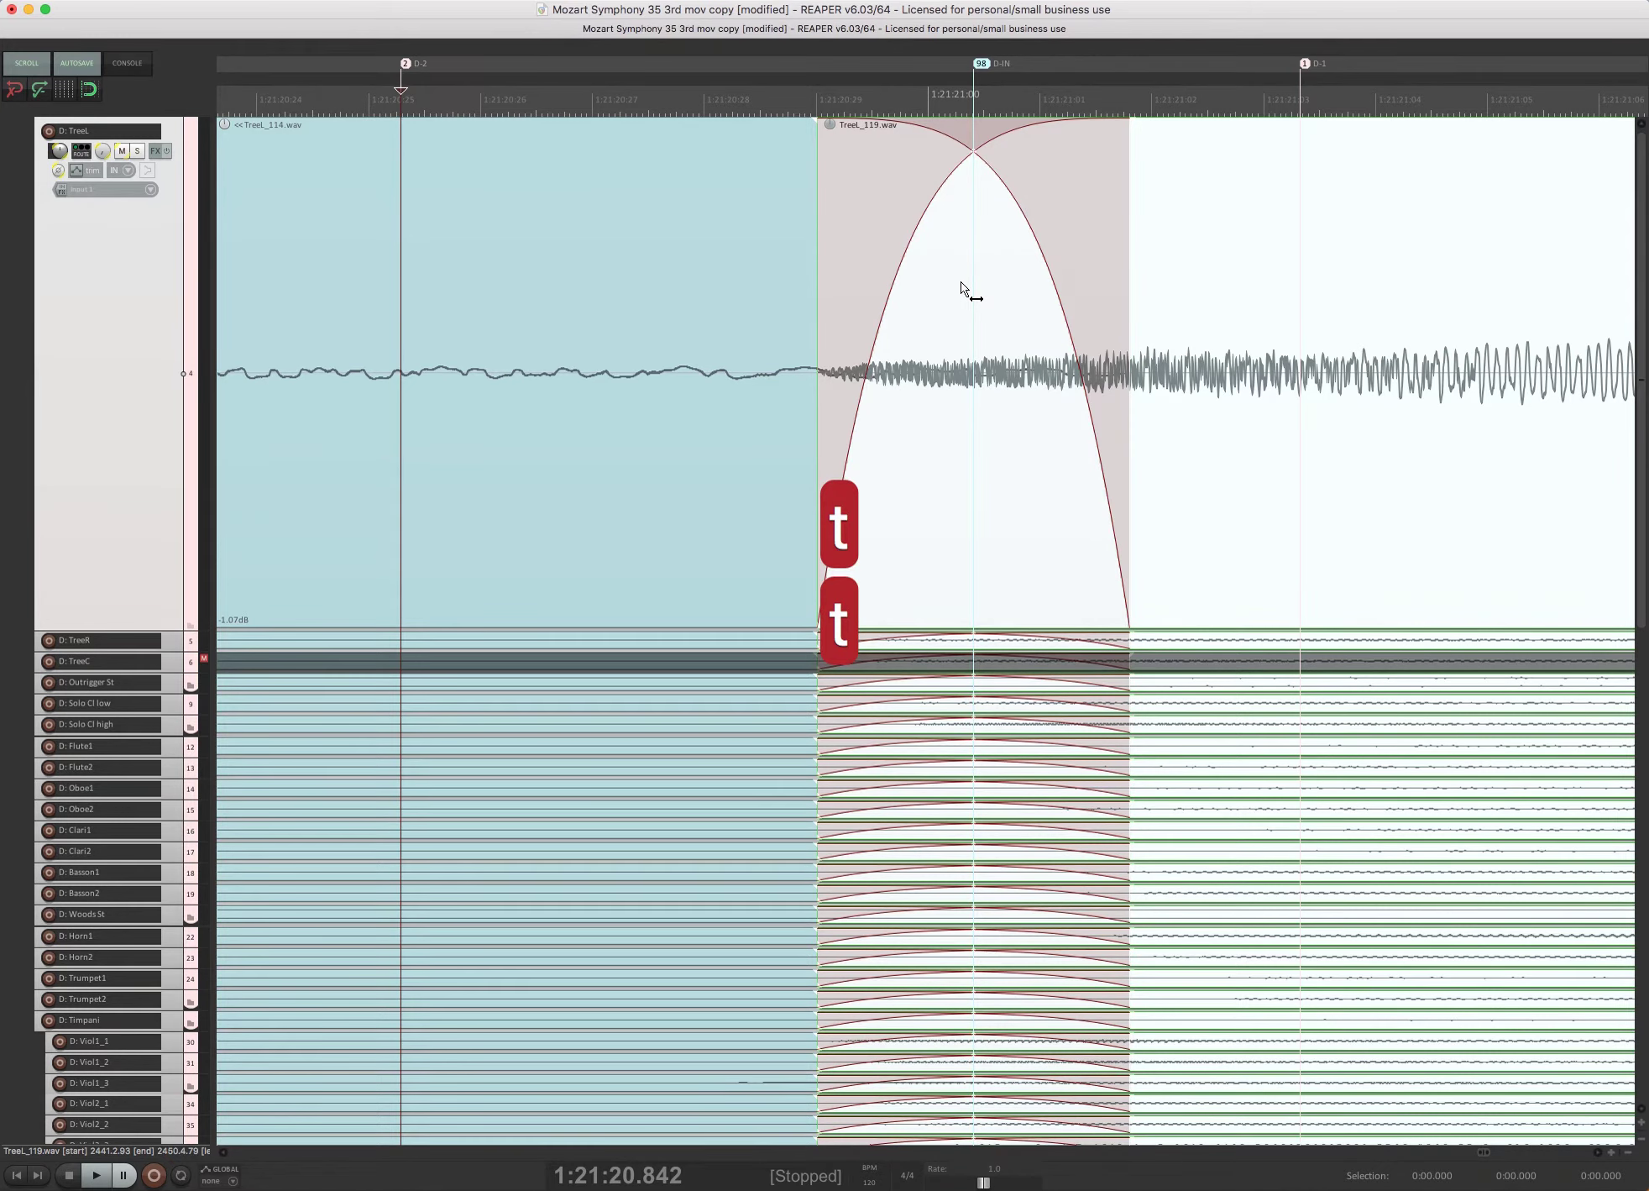
key("t")
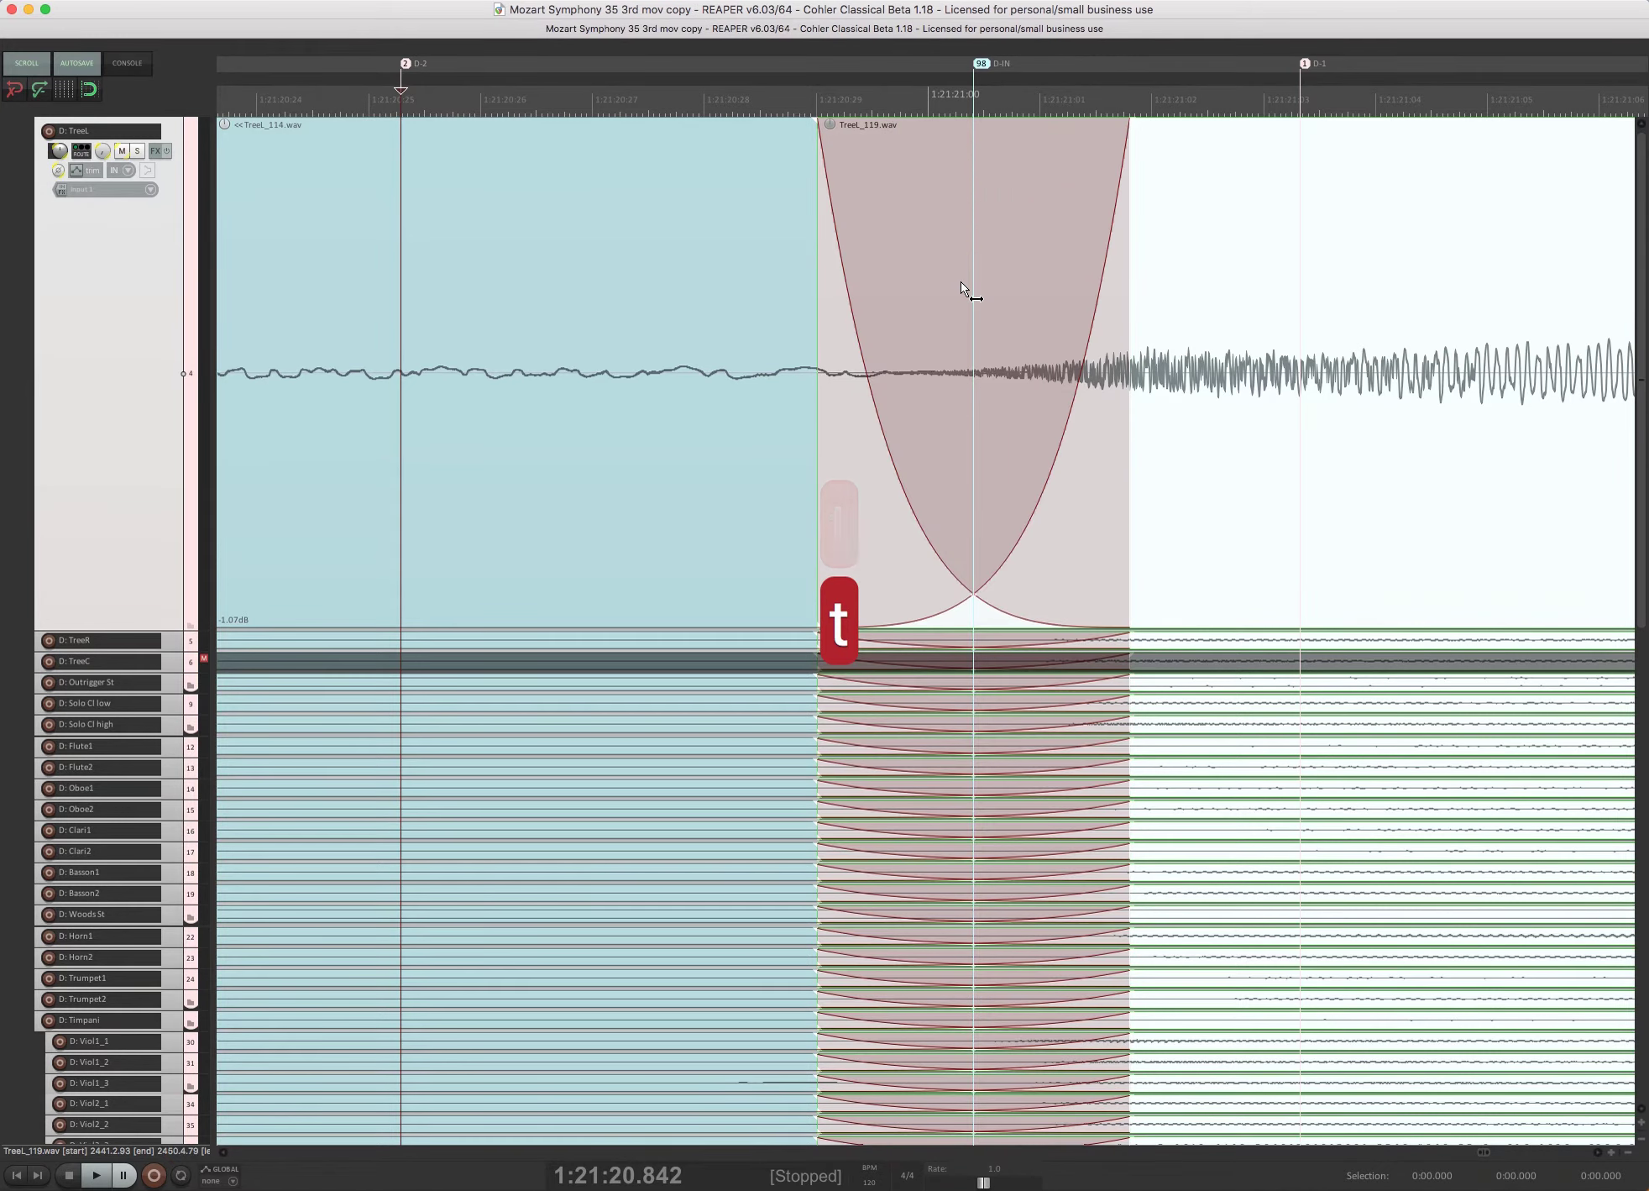
key("t")
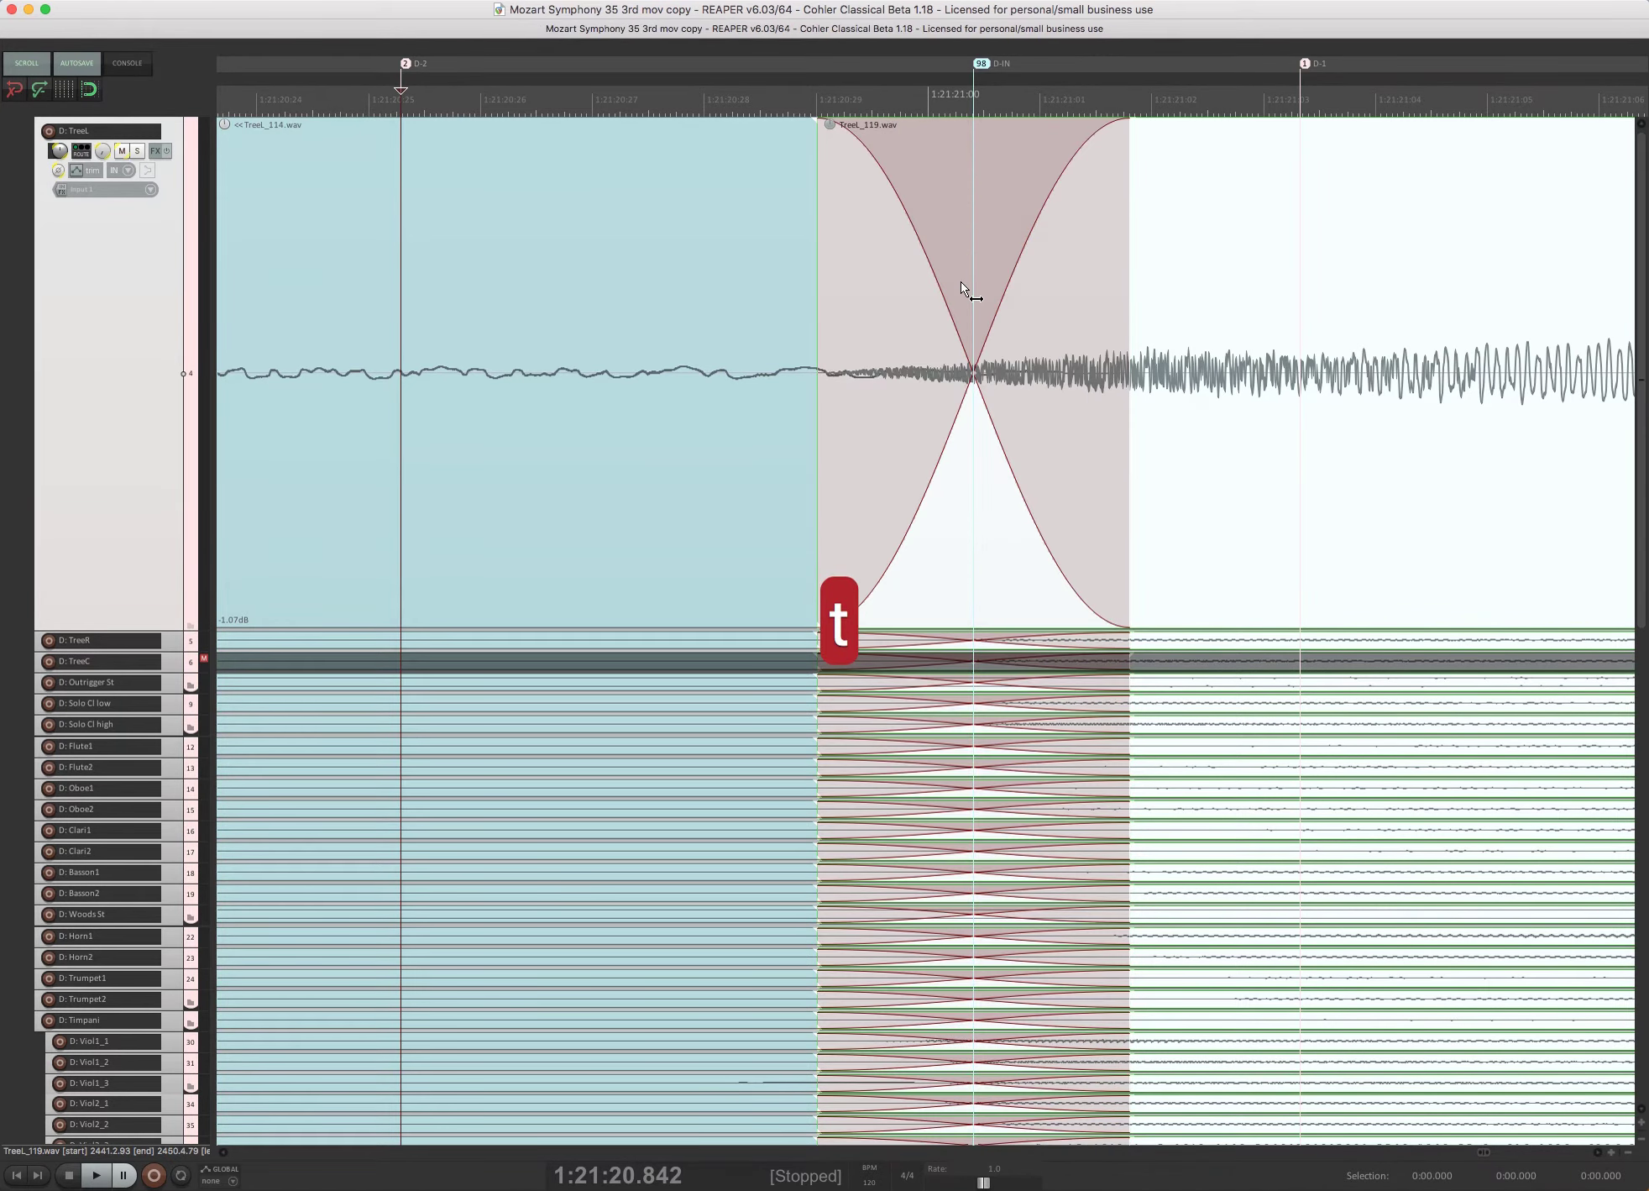
key("t")
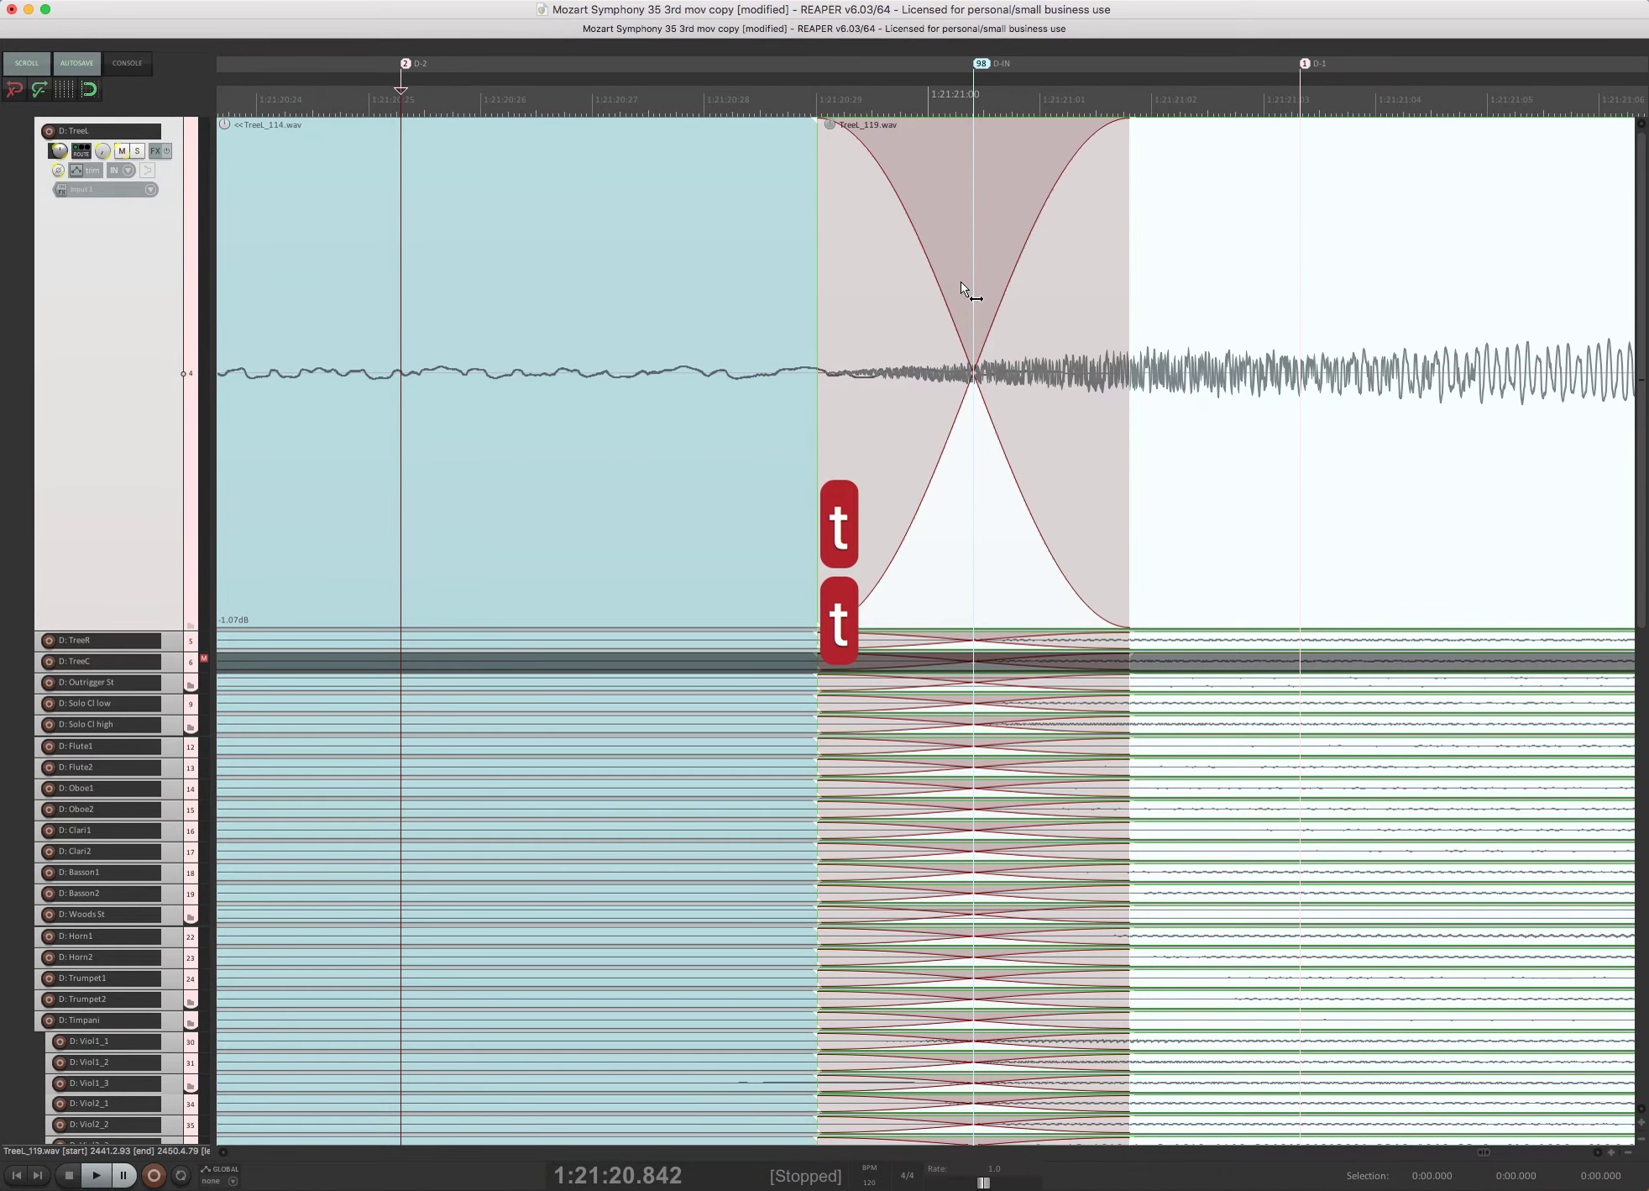
key("t")
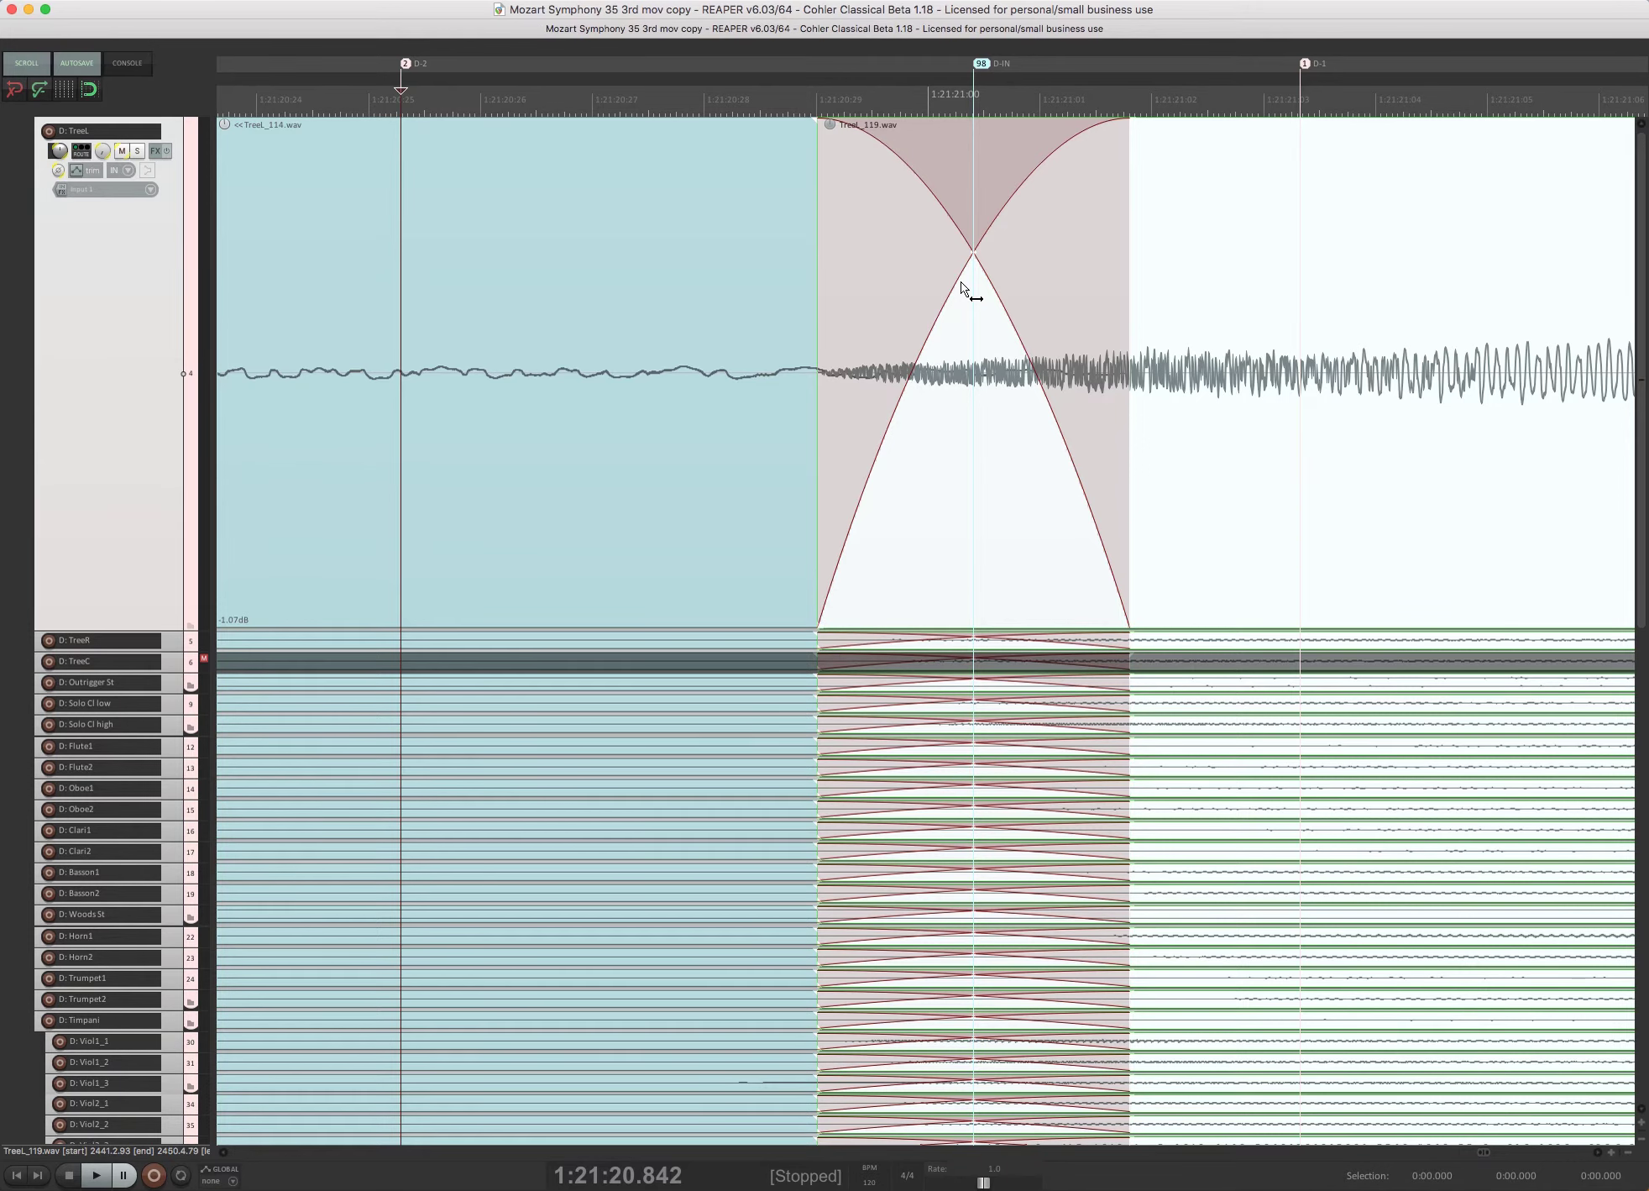
Collapse the destination tracks, then extend TreeL_114's fade-out earlier and TreeL_119's fade-in later, beyond the overlap
key("ctrl+alt+super+t")
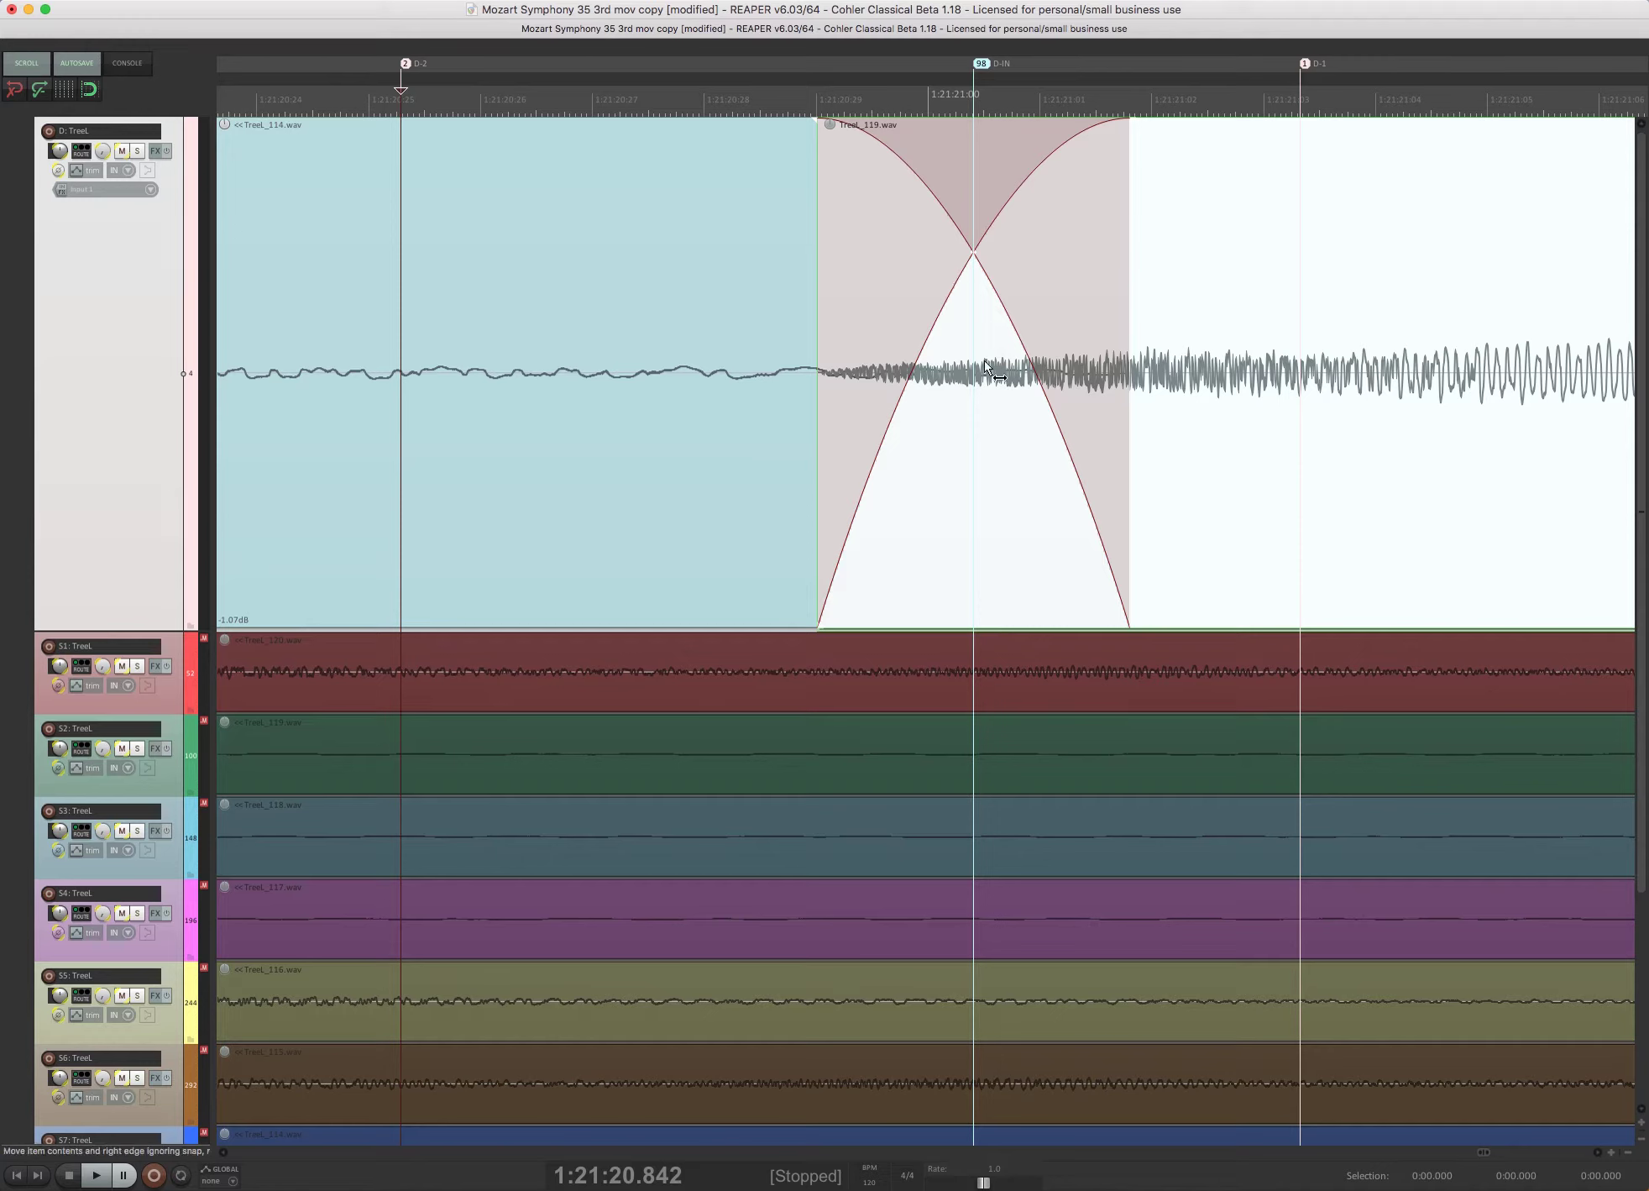
key("u")
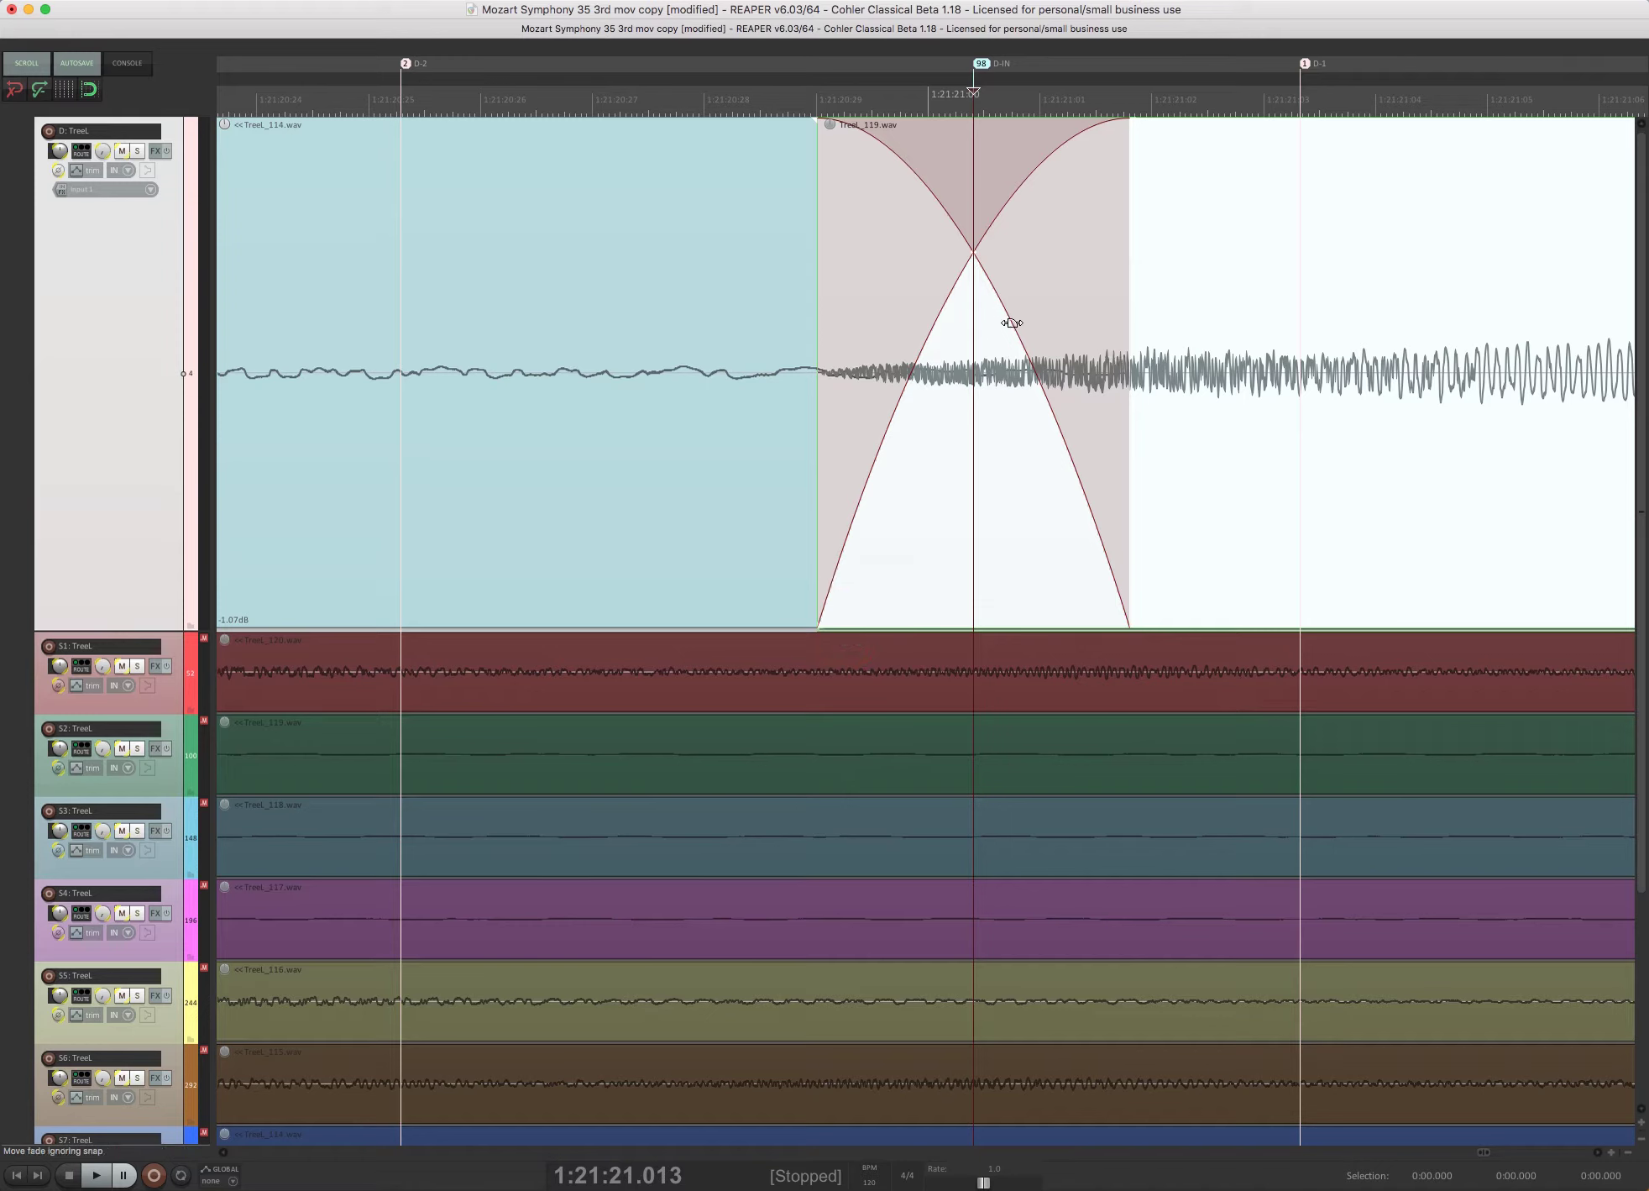
left_click_drag(1012, 322, 825, 309)
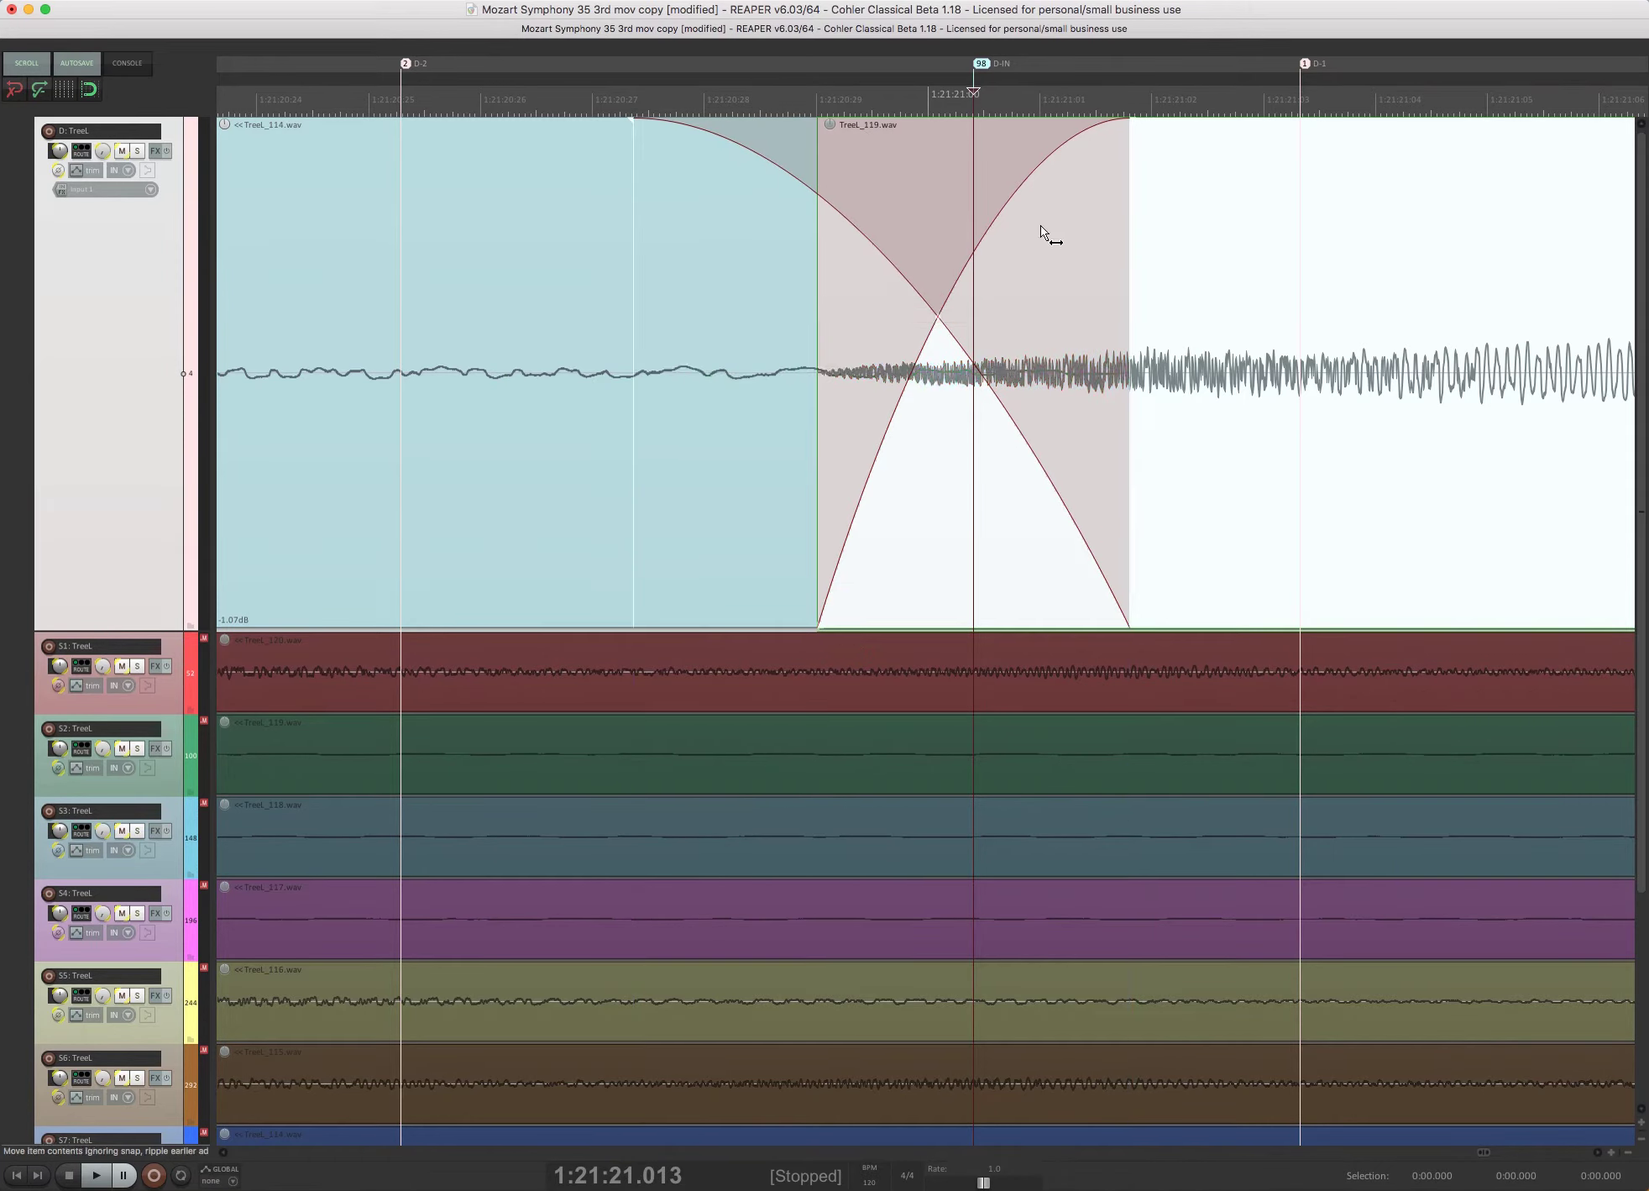
left_click_drag(1007, 202, 1195, 217)
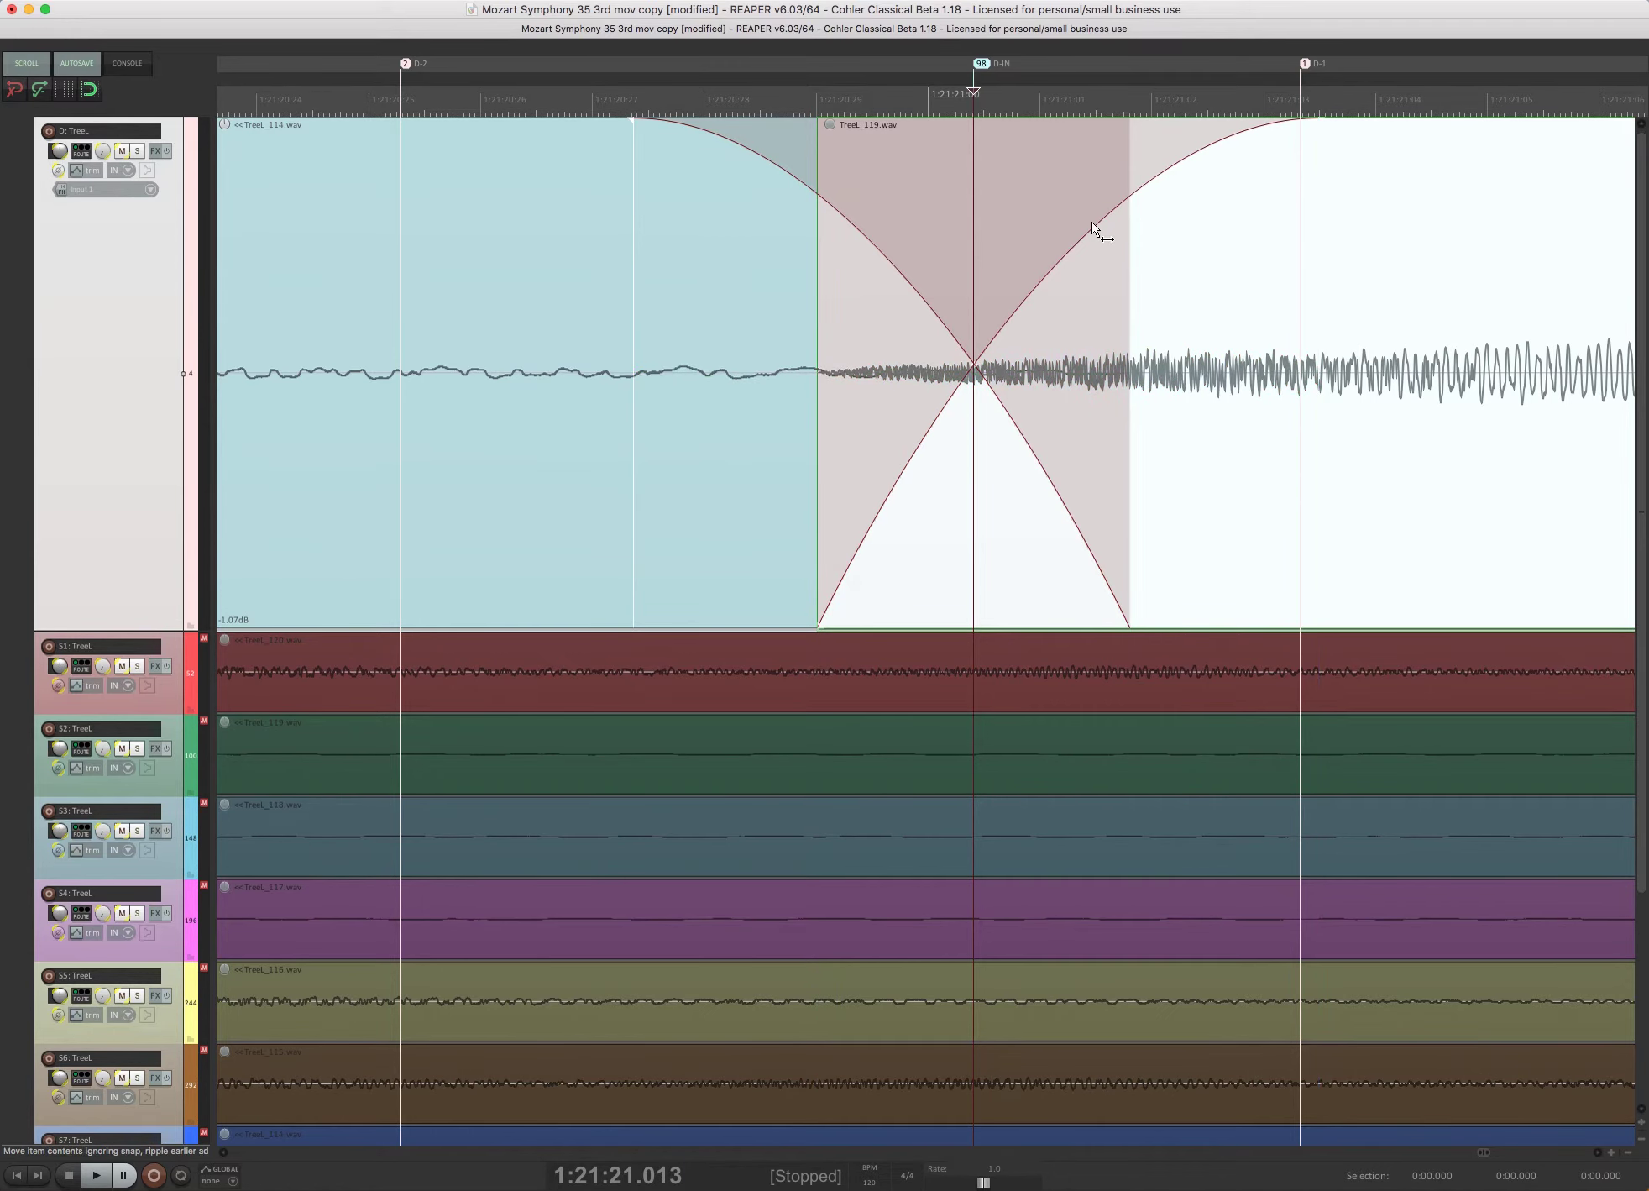
Cycle TreeL_119's fade-in shape, then adjust its curve into a straight line
key("t")
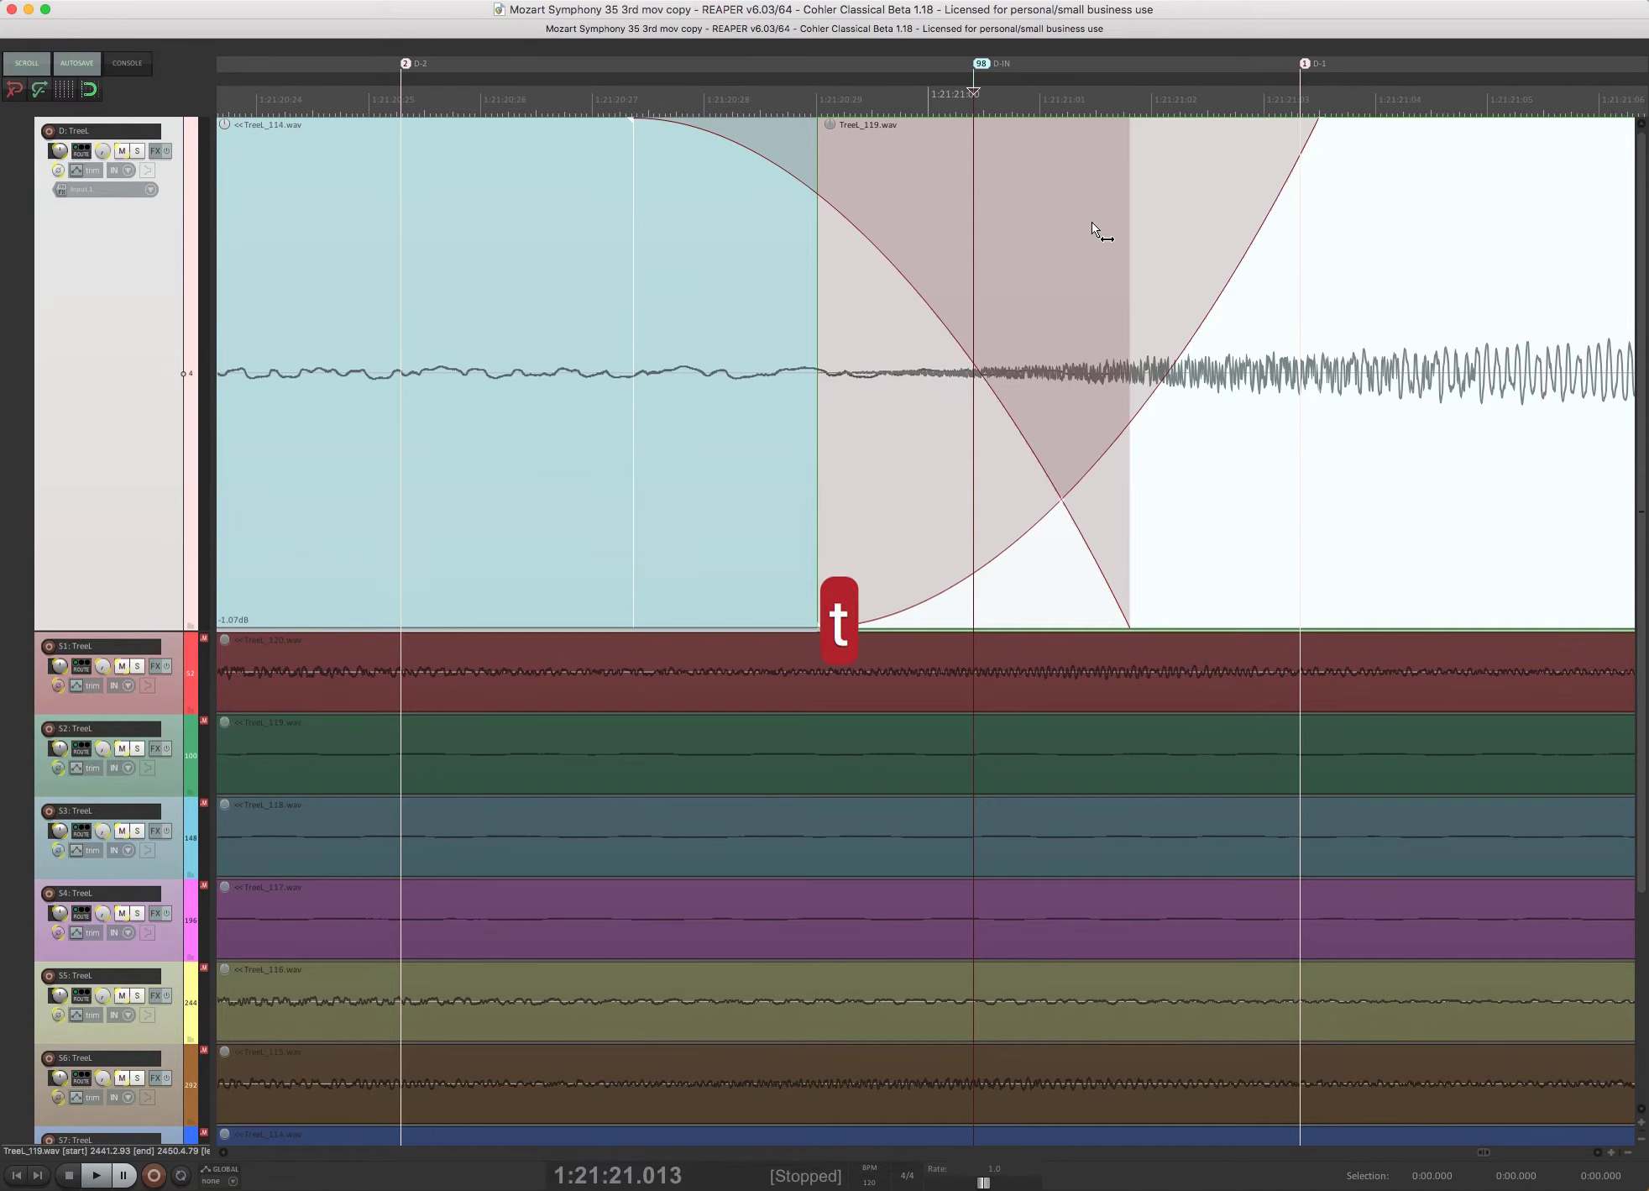
key("t")
key("t")
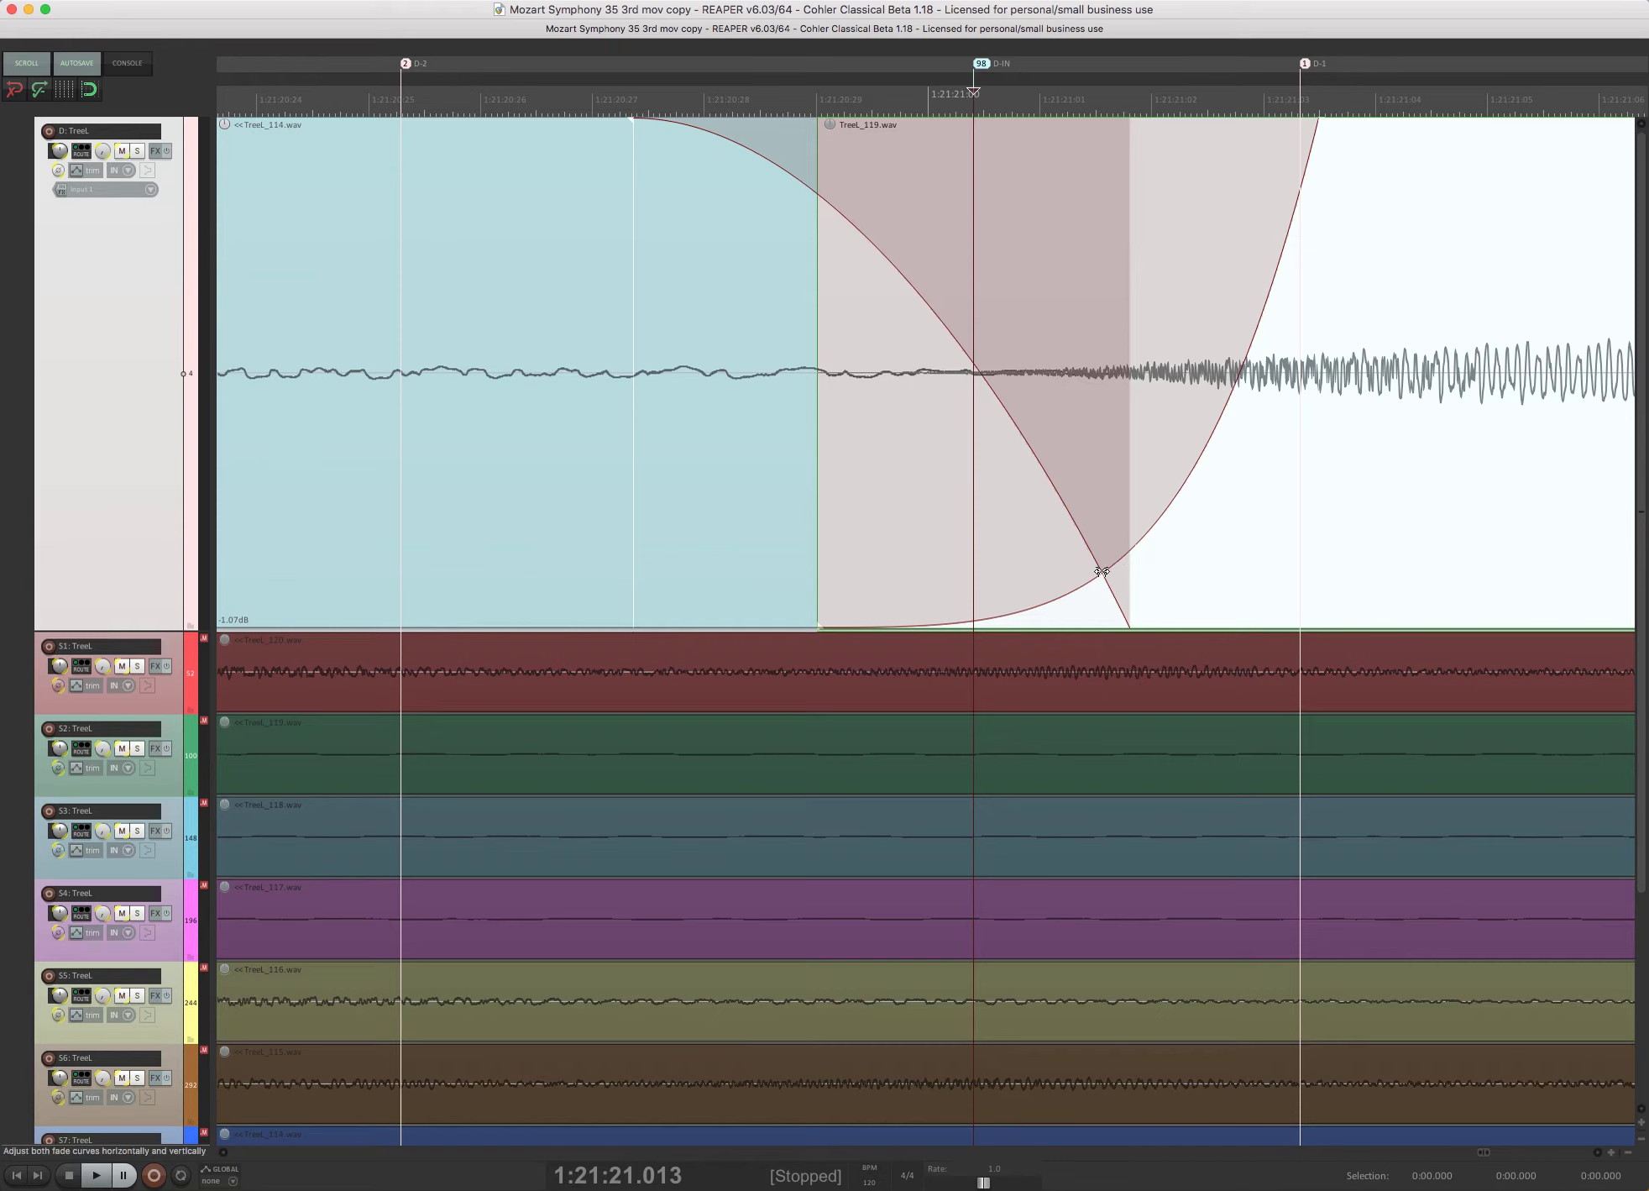
left_click_drag(1101, 568, 928, 383)
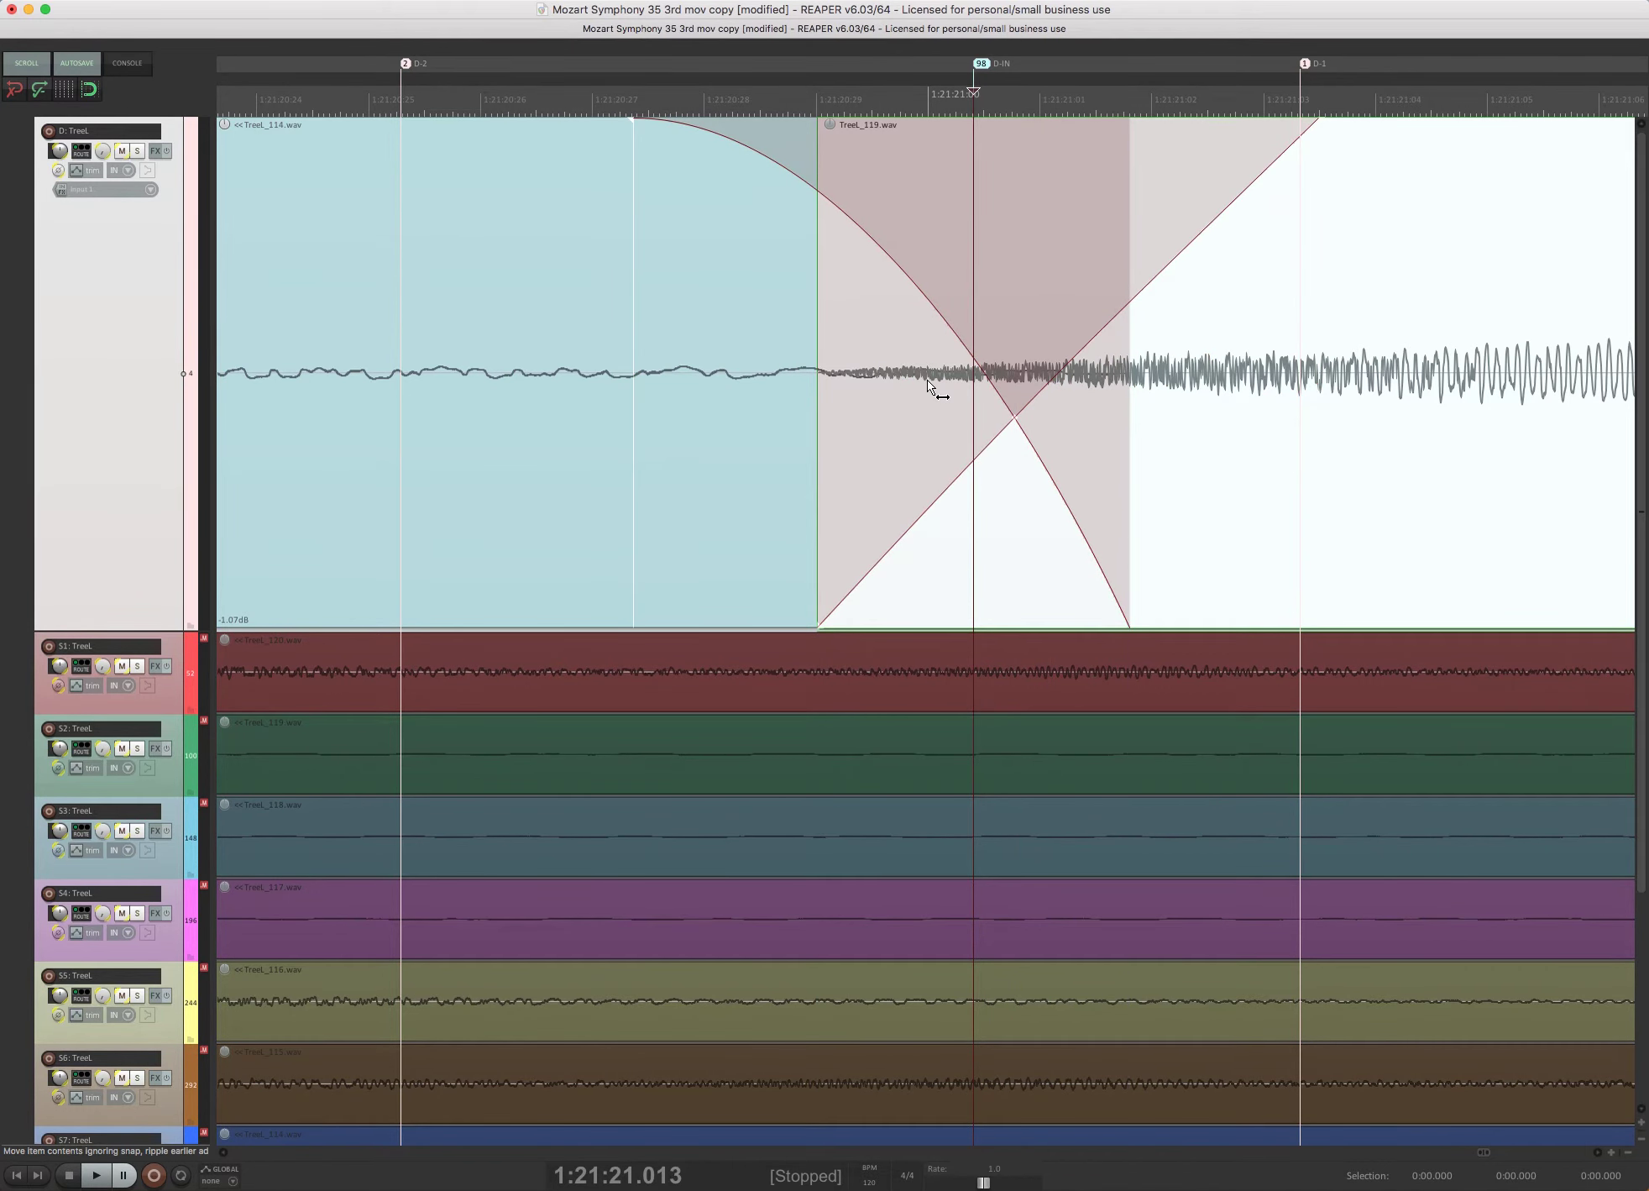
Show all destination tracks, bring both fades back to the overlap, and slightly shorten the crossfade from its later edge
key("ctrl+alt+super+t")
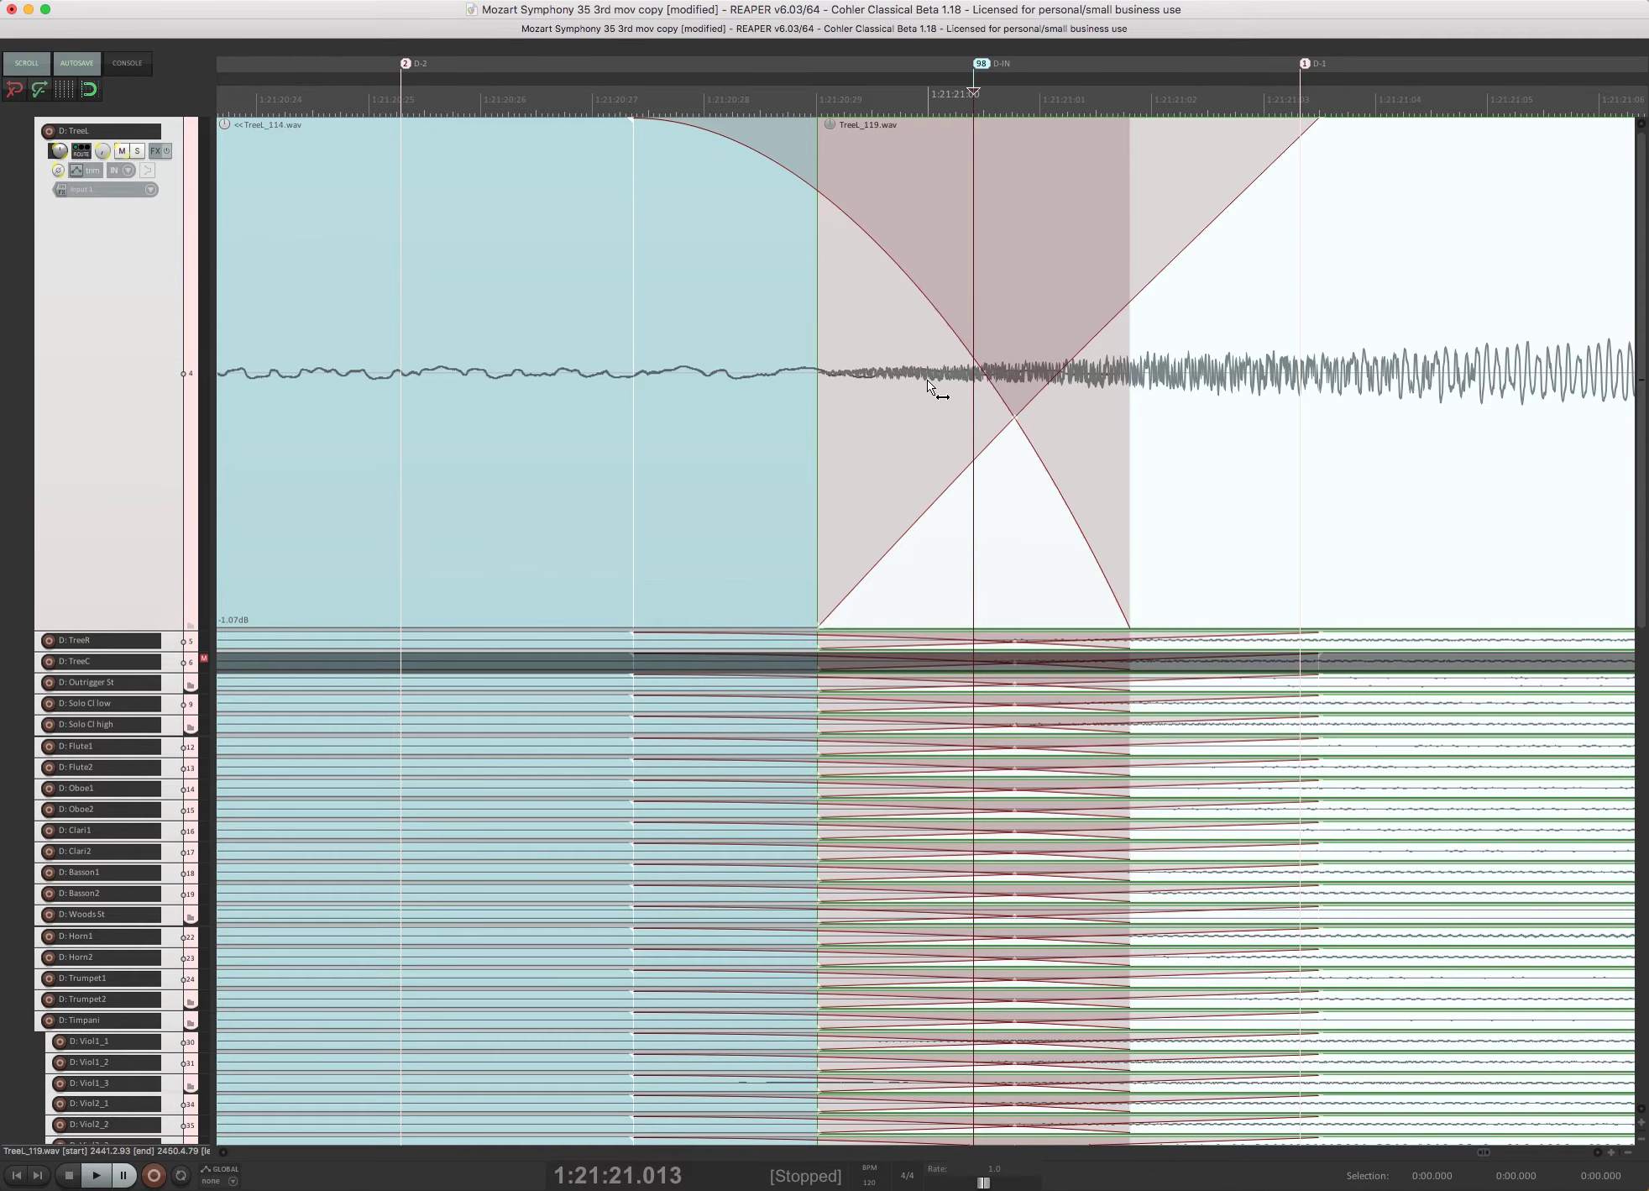
key("u")
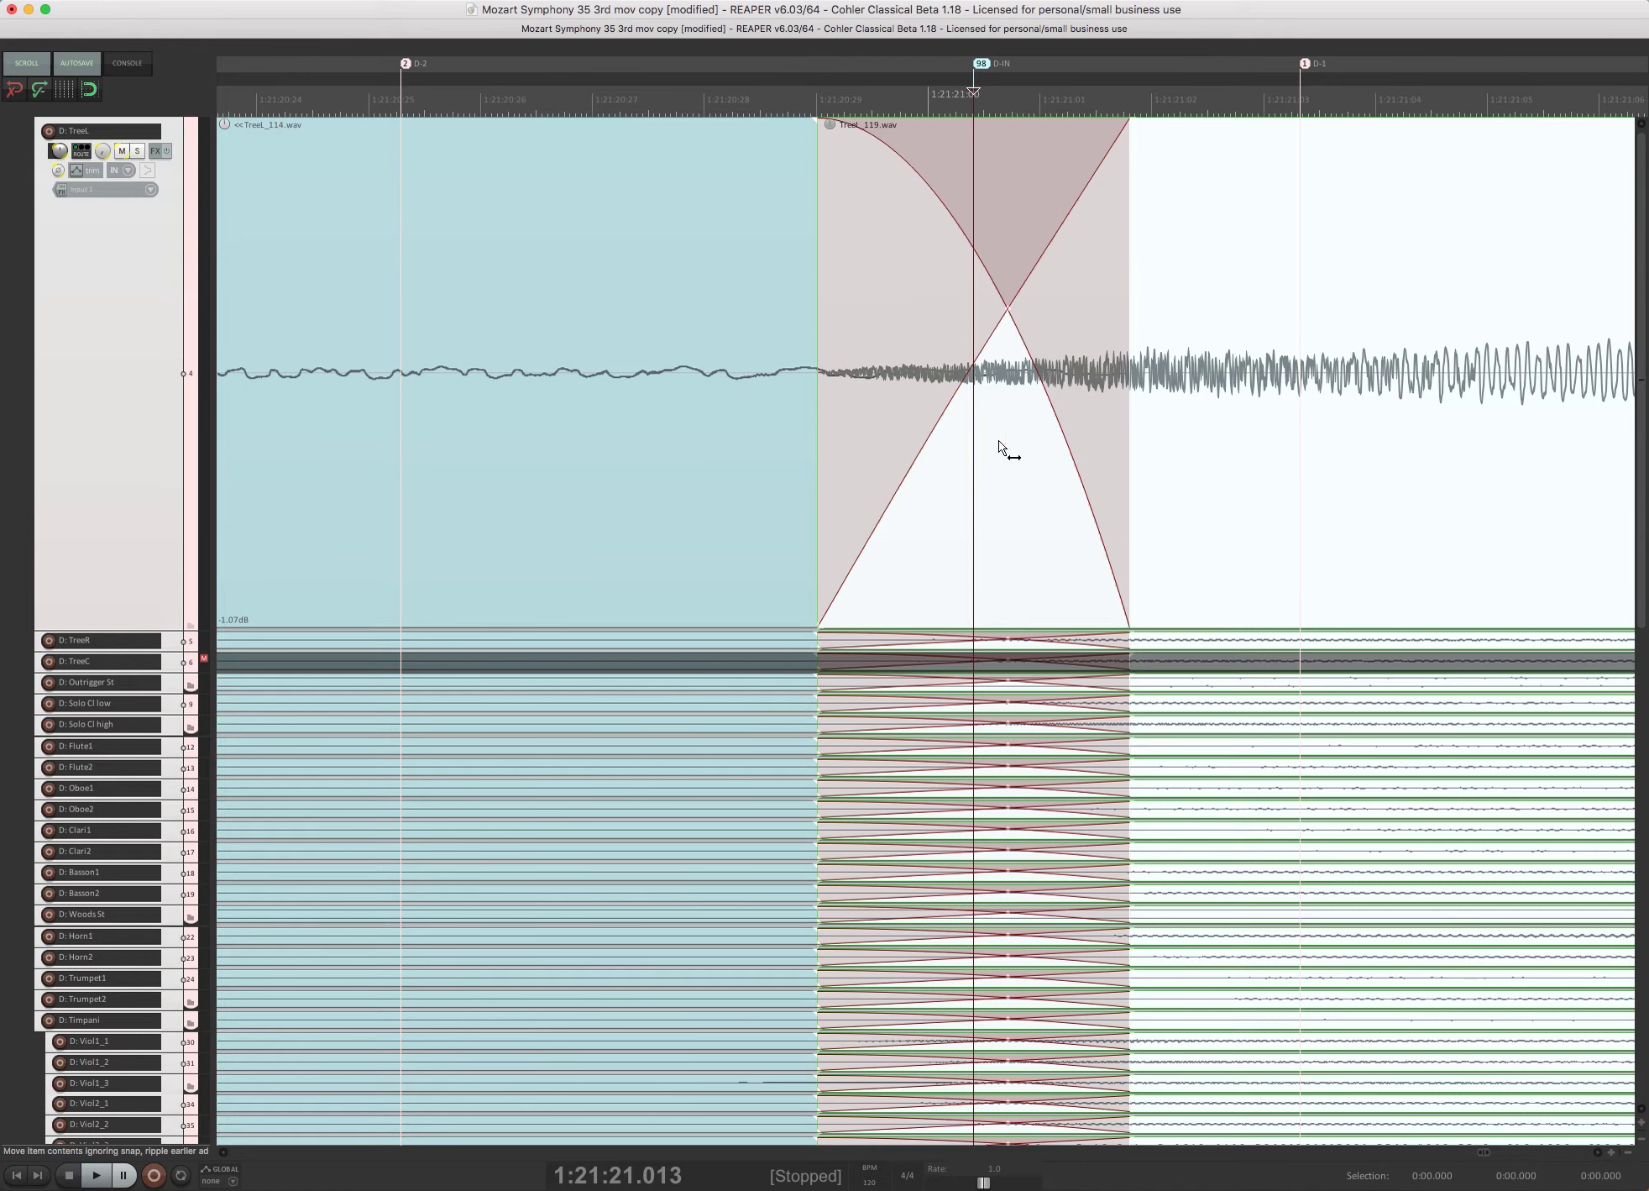
mouse_move(1127, 341)
left_mouse_down()
mouse_move(1312, 348)
mouse_move(976, 343)
mouse_move(1109, 372)
left_mouse_up()
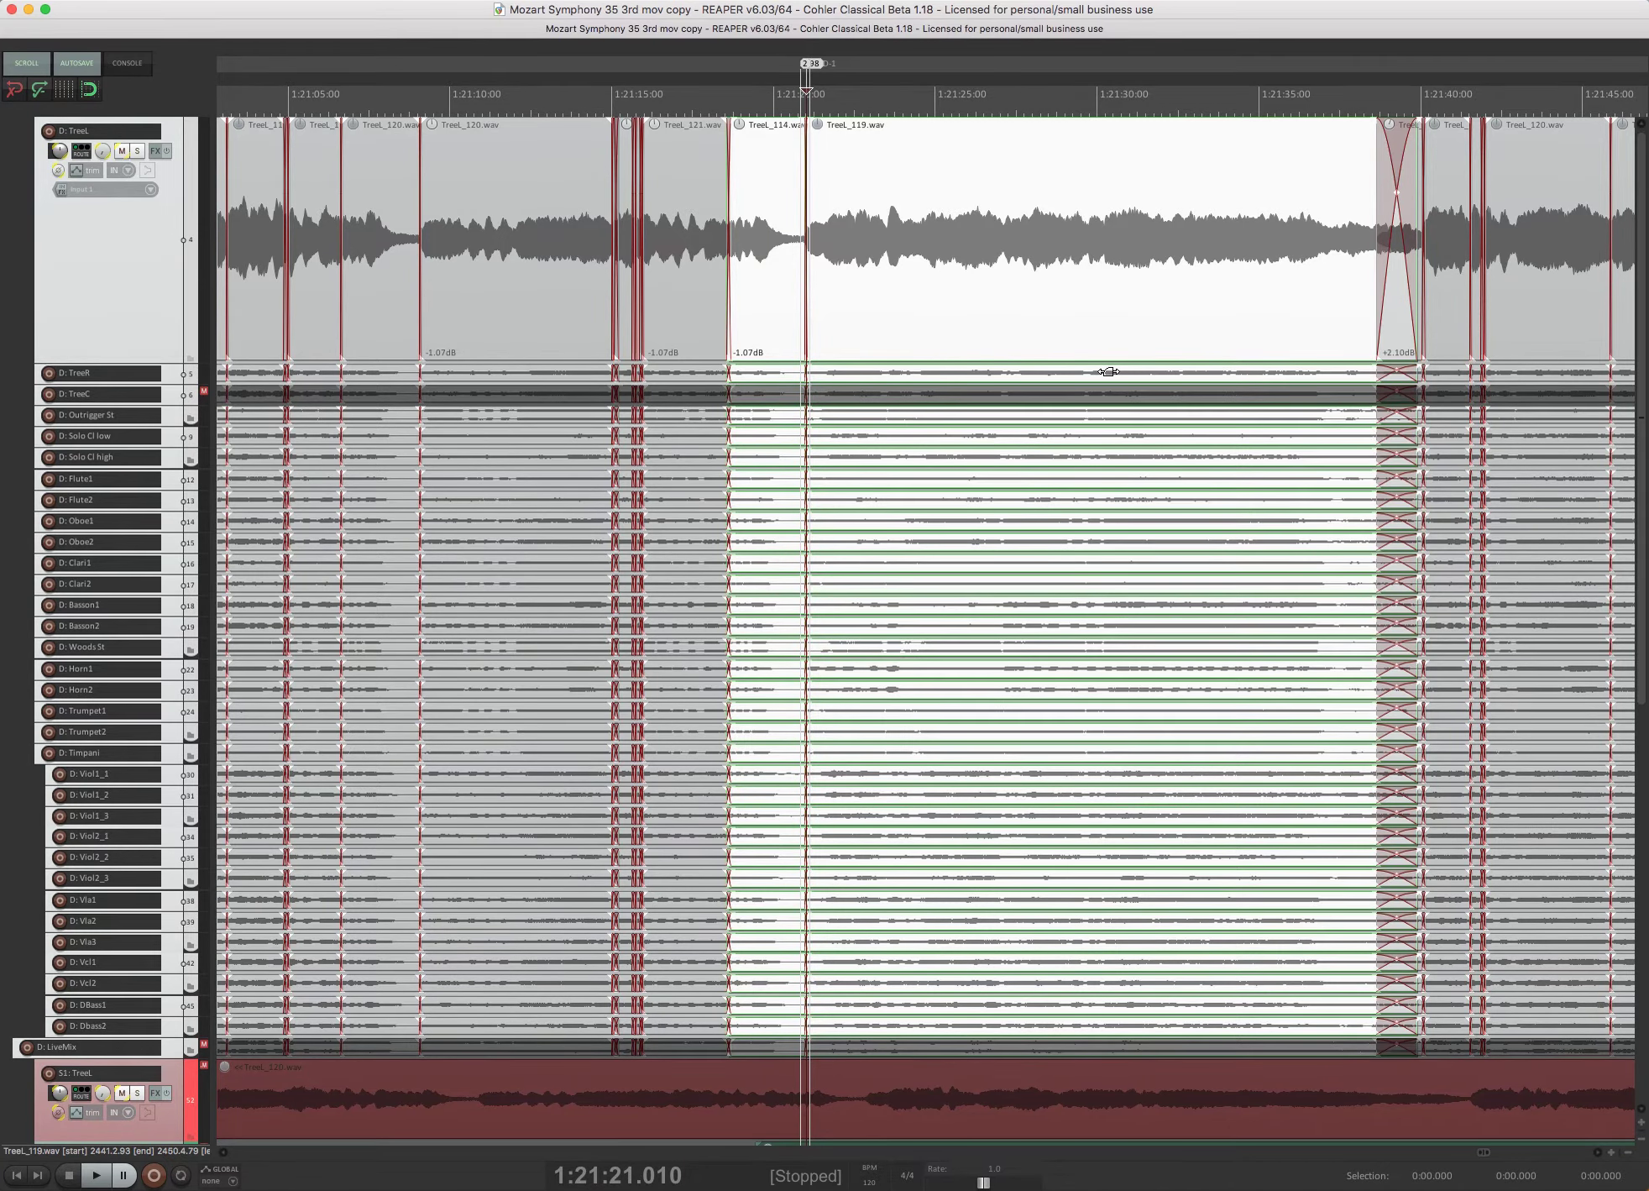
Collapse the tracks, reopen the TreeL_114/TreeL_119 edit in the crossfade editor, and audition the whole crossfade and each side separately
key("ctrl+alt+super+t")
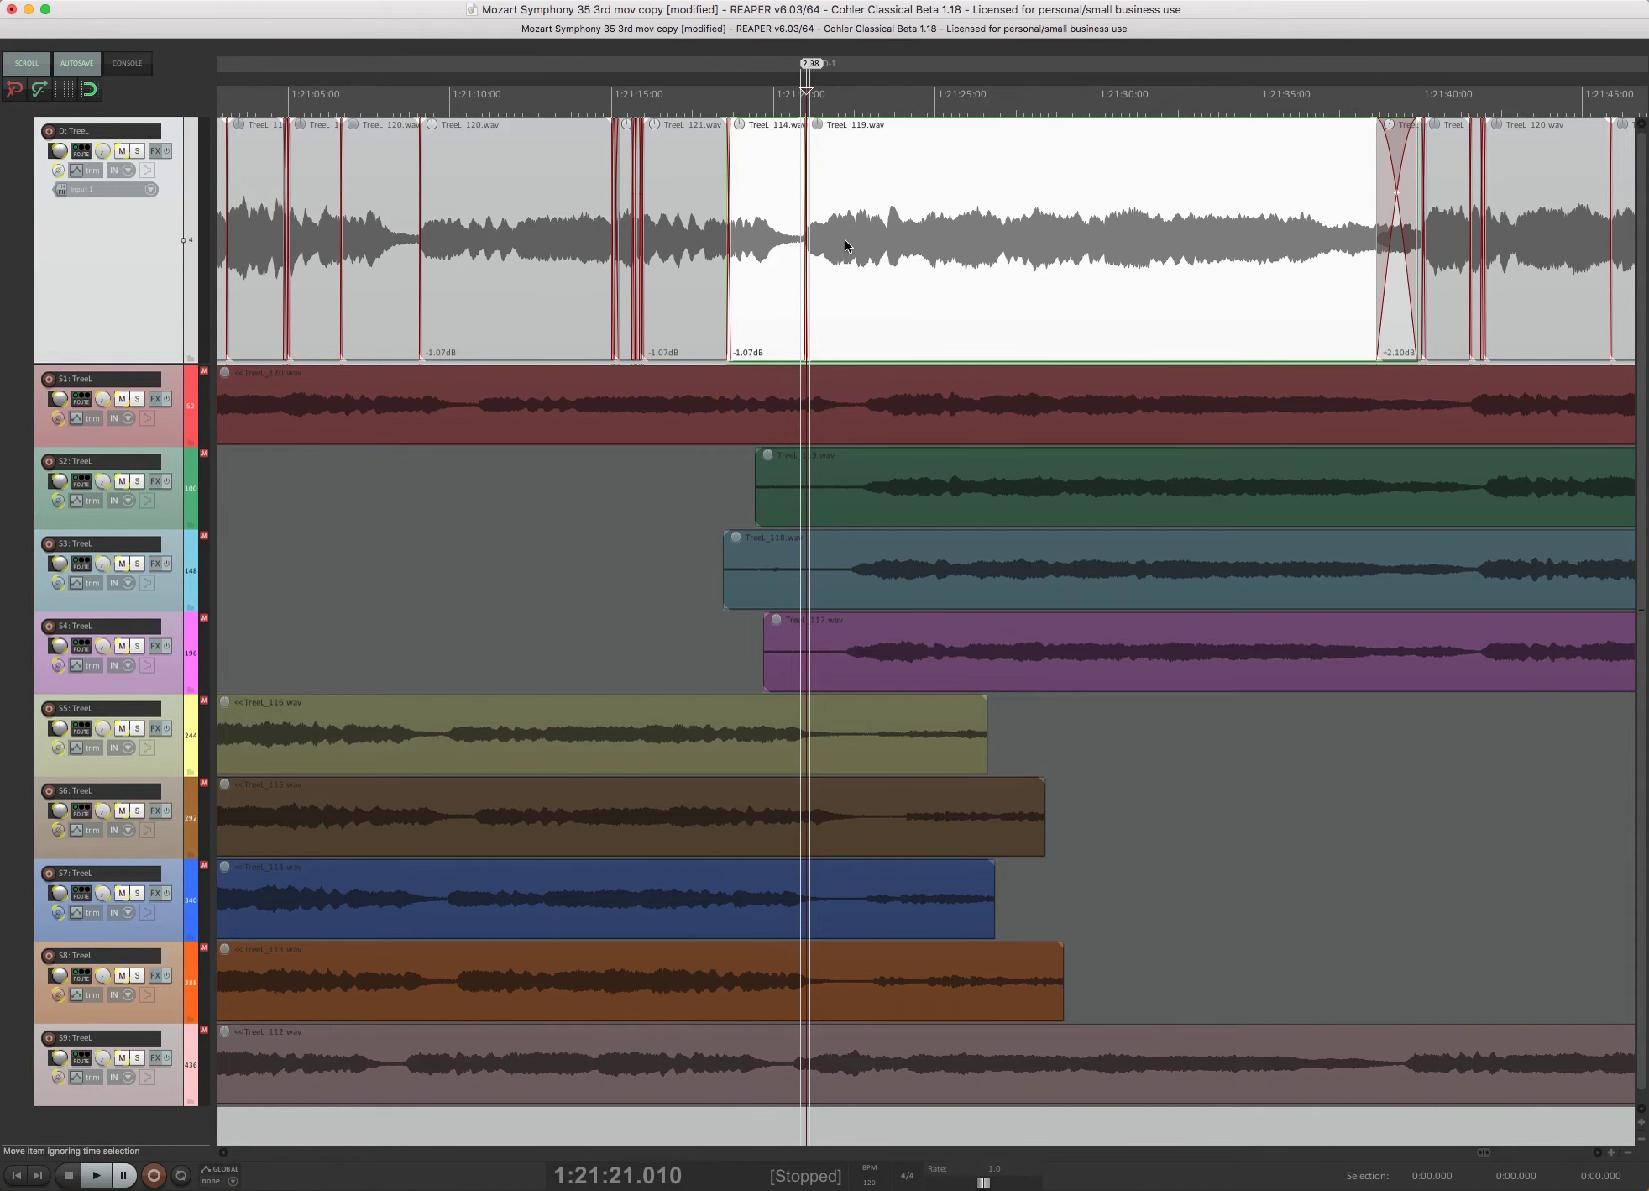
key("f")
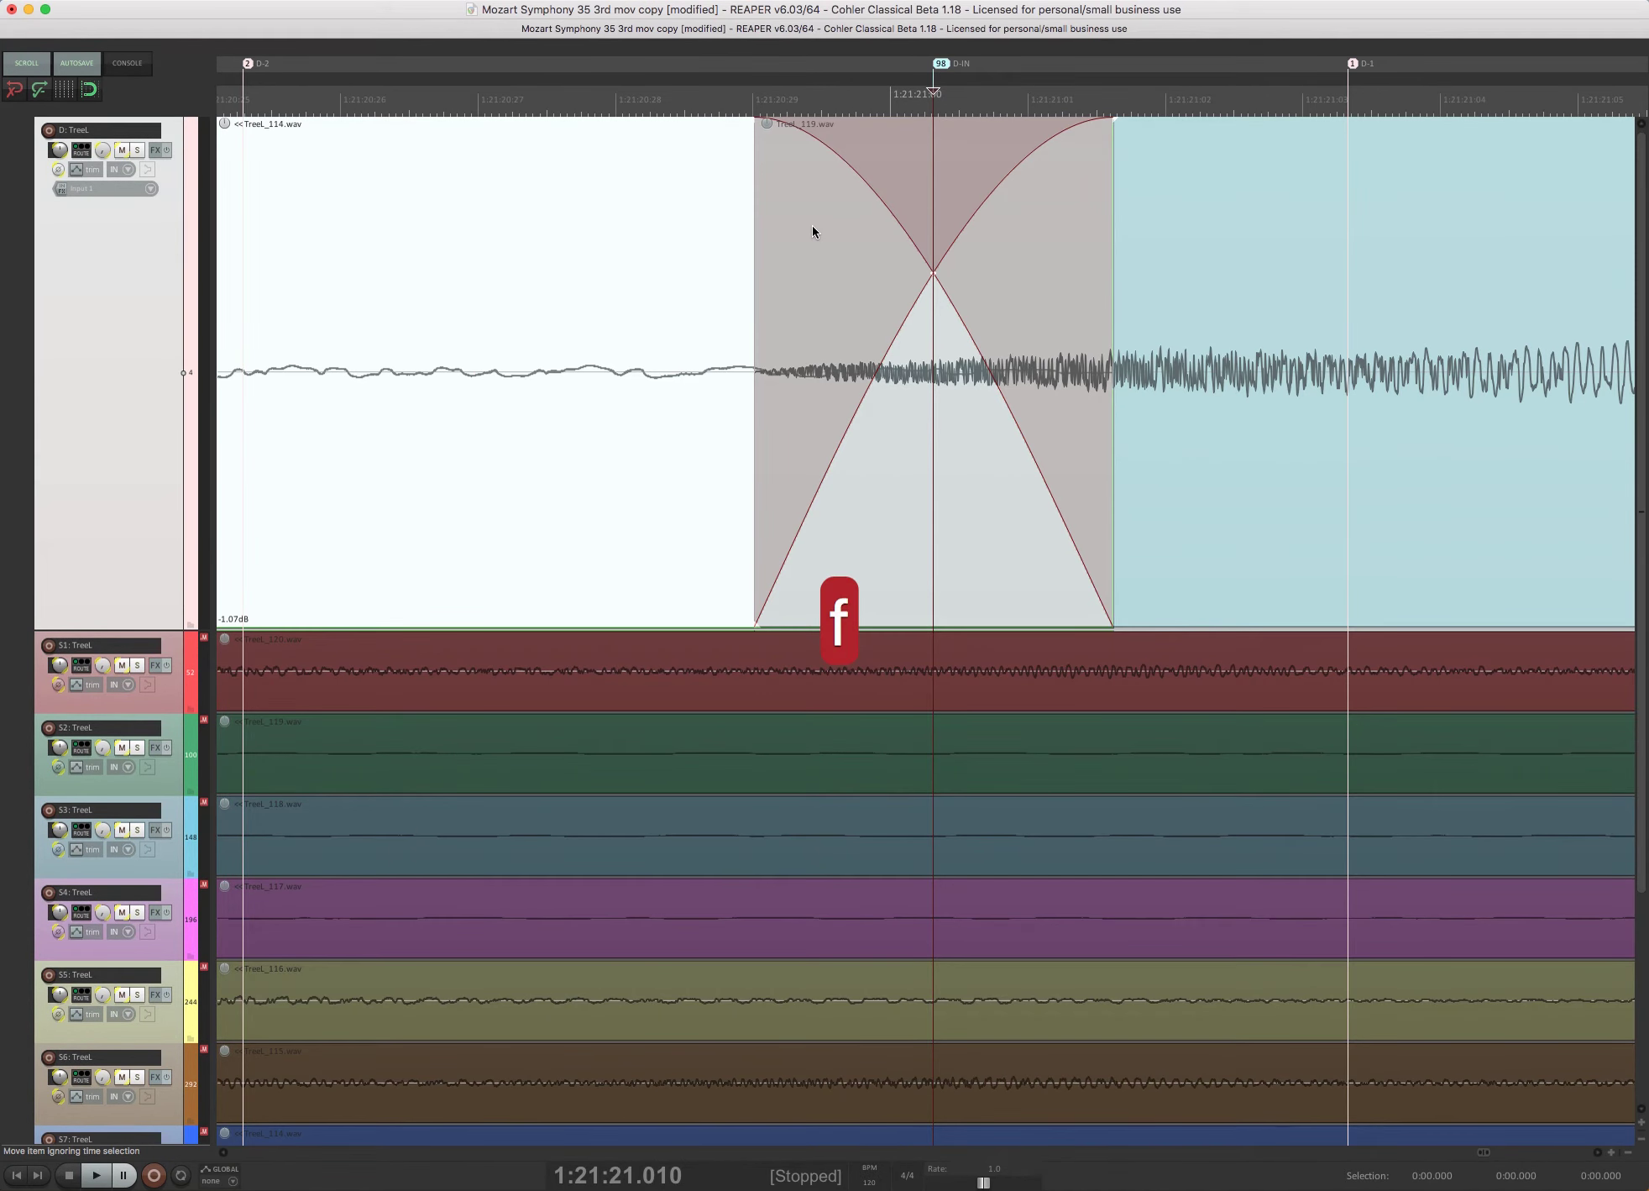
key("space")
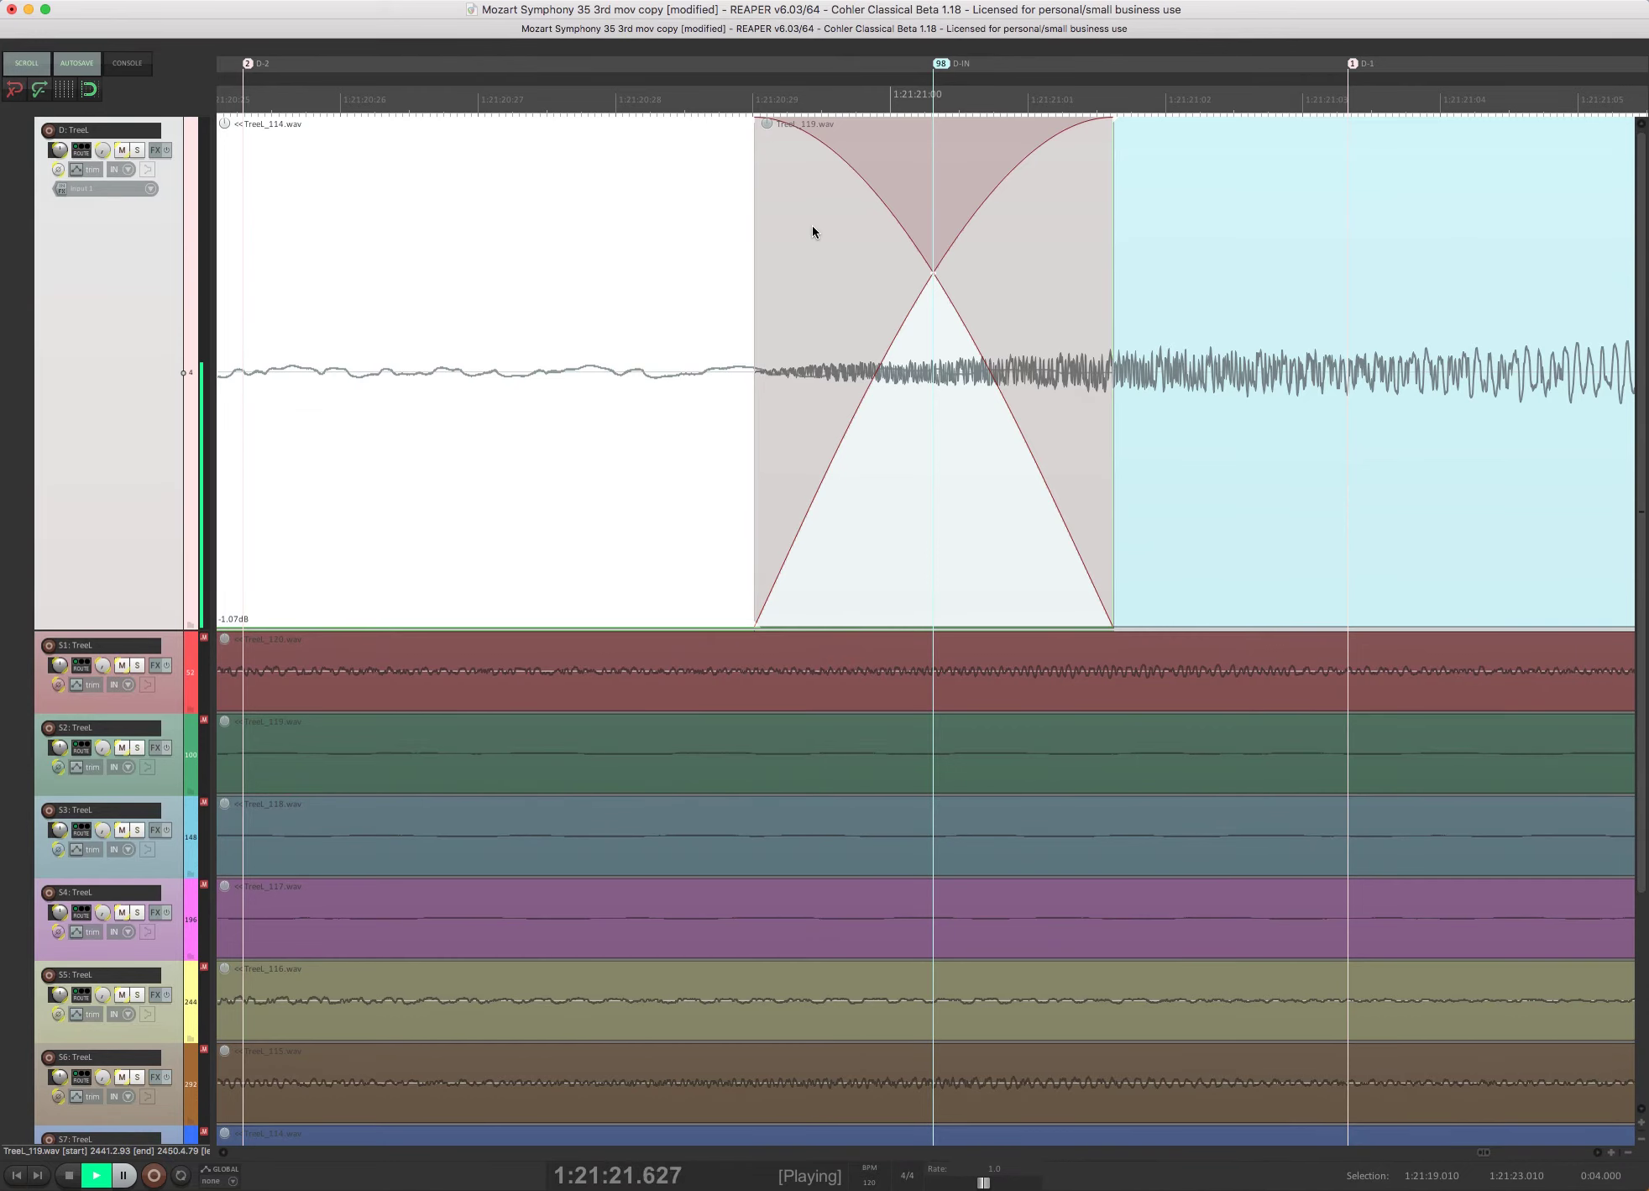
key("space")
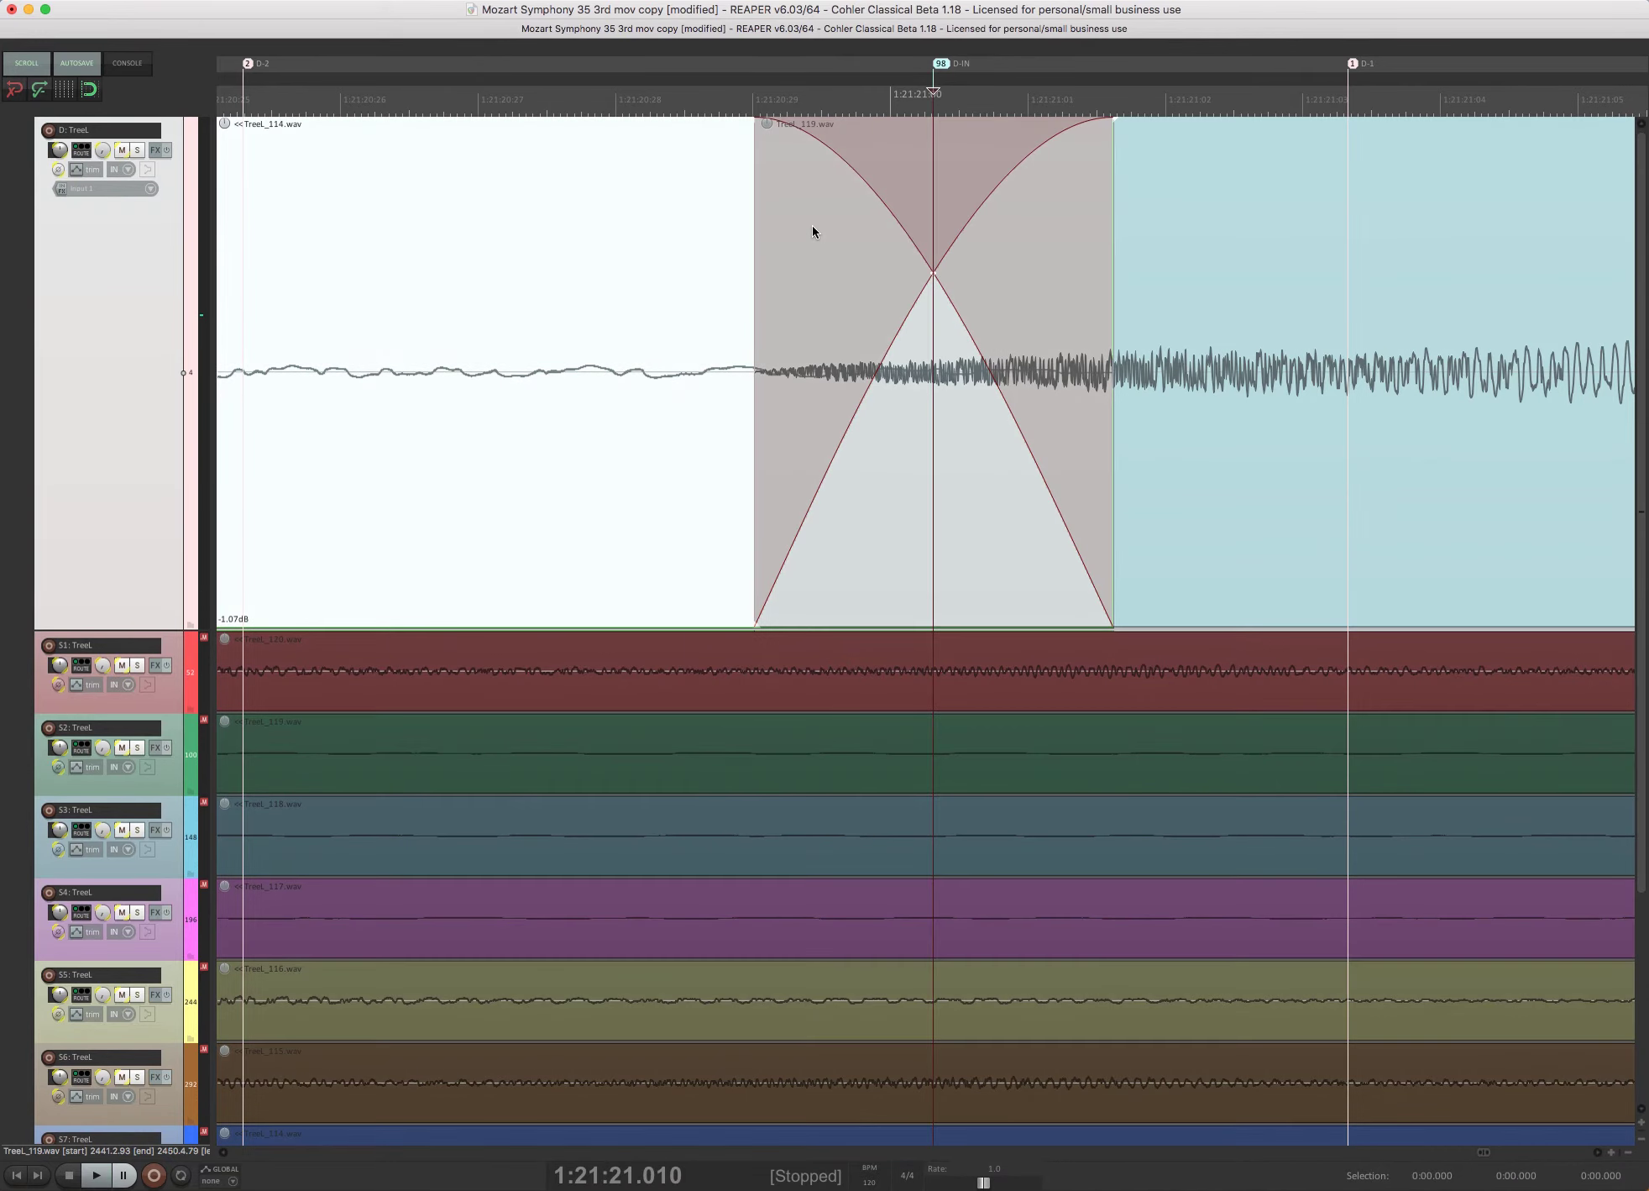
key("F9")
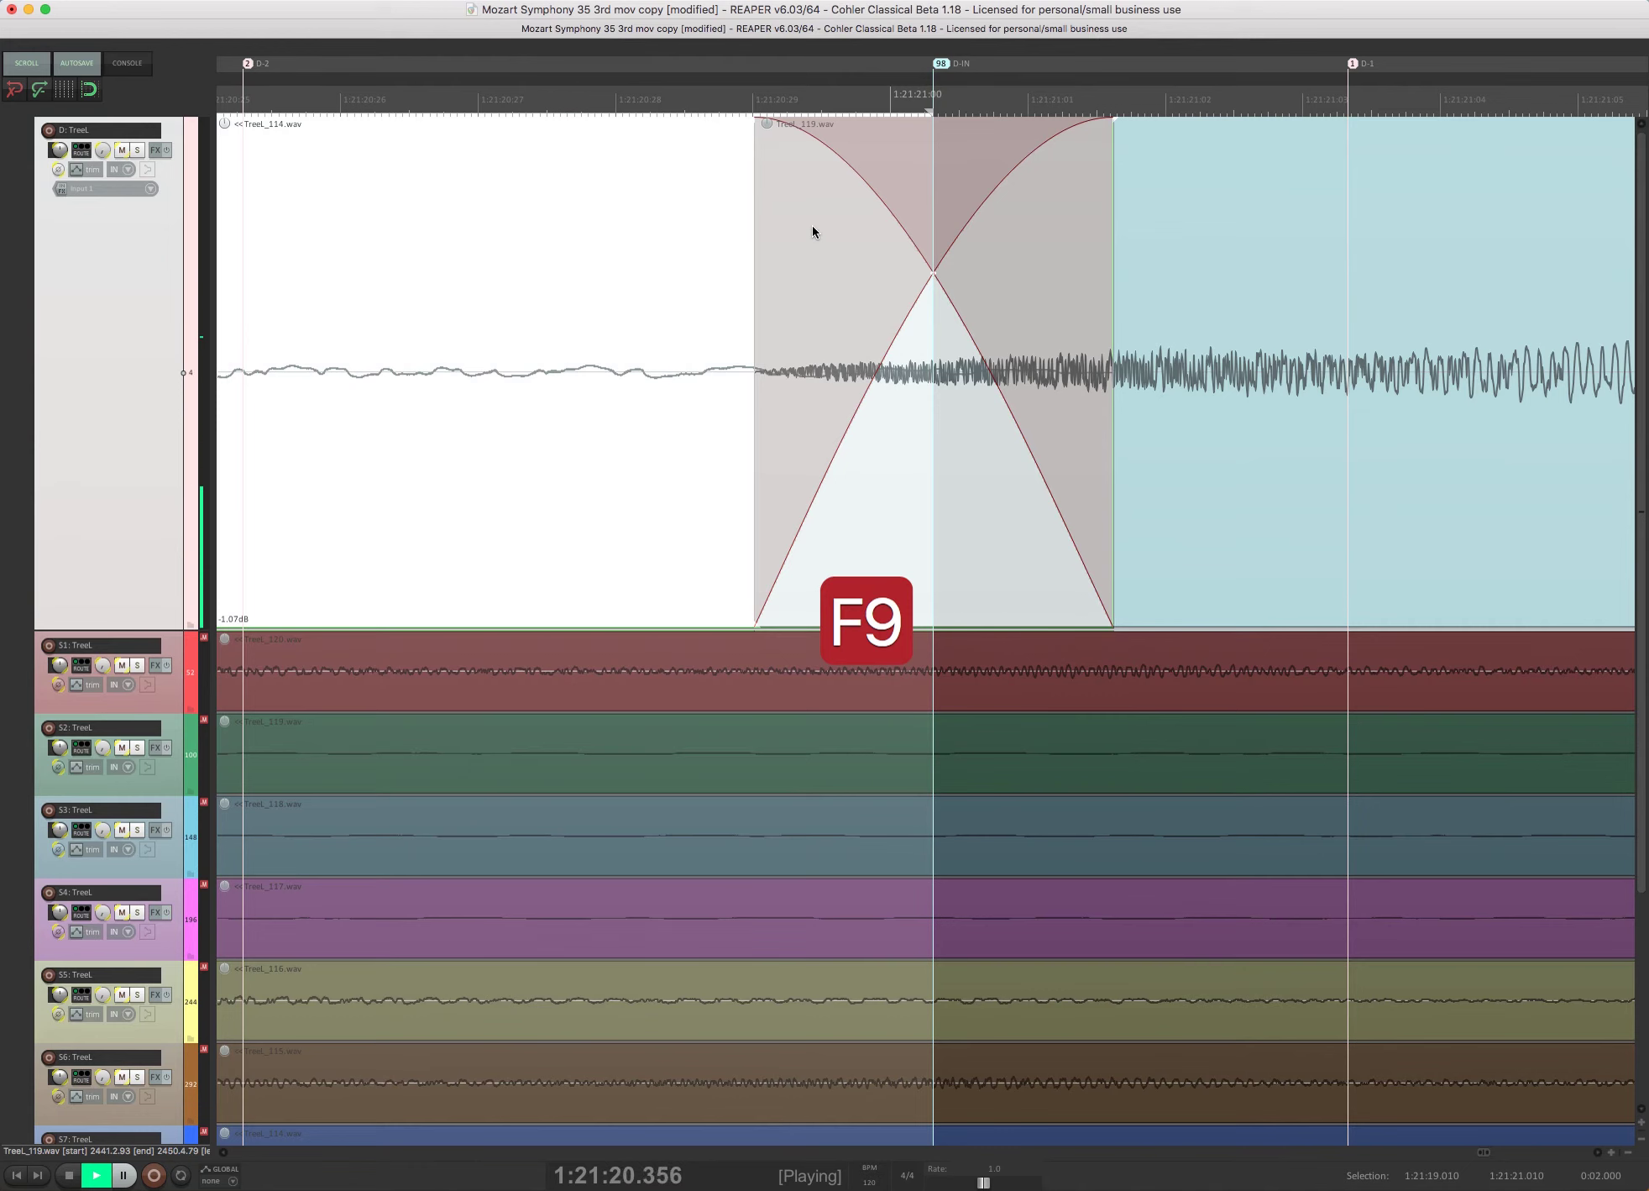
key("F10")
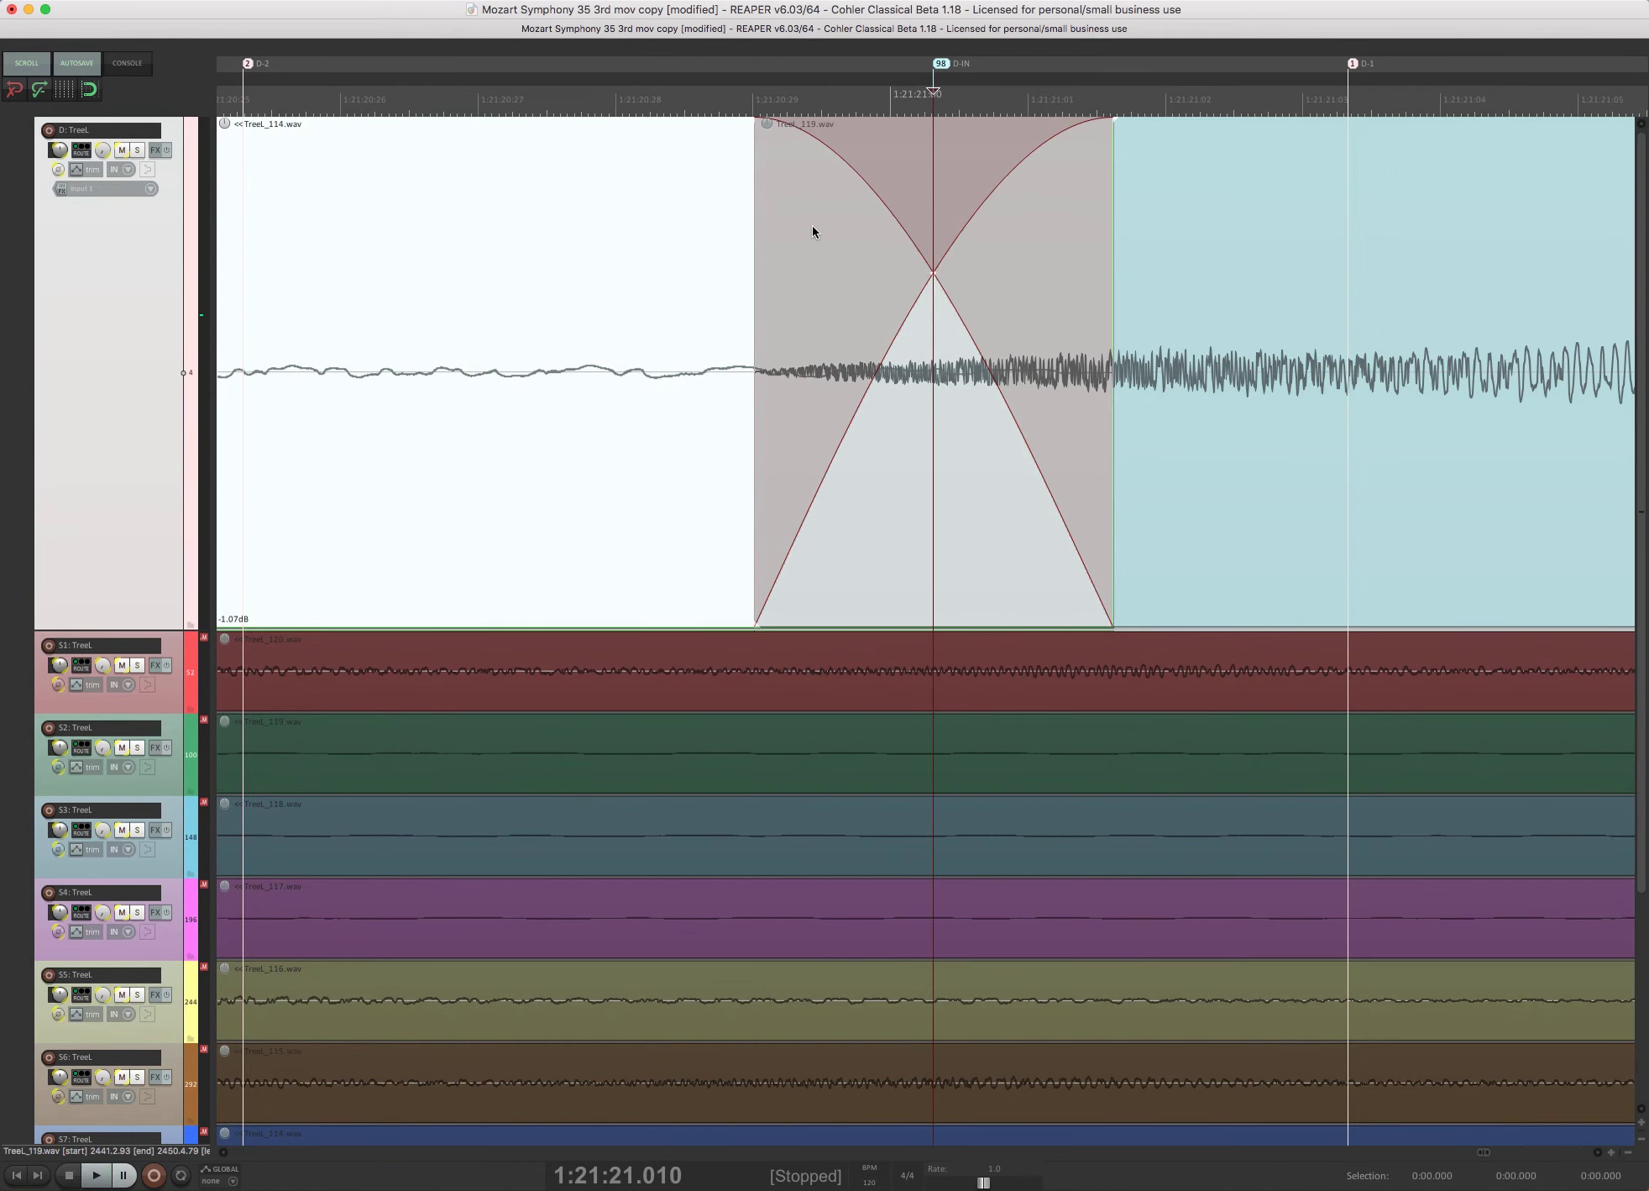
Step to the next crossfade, back to the TreeL_121/TreeL_114 crossfade, and return to the TreeL_114/TreeL_119 crossfade
key("Right")
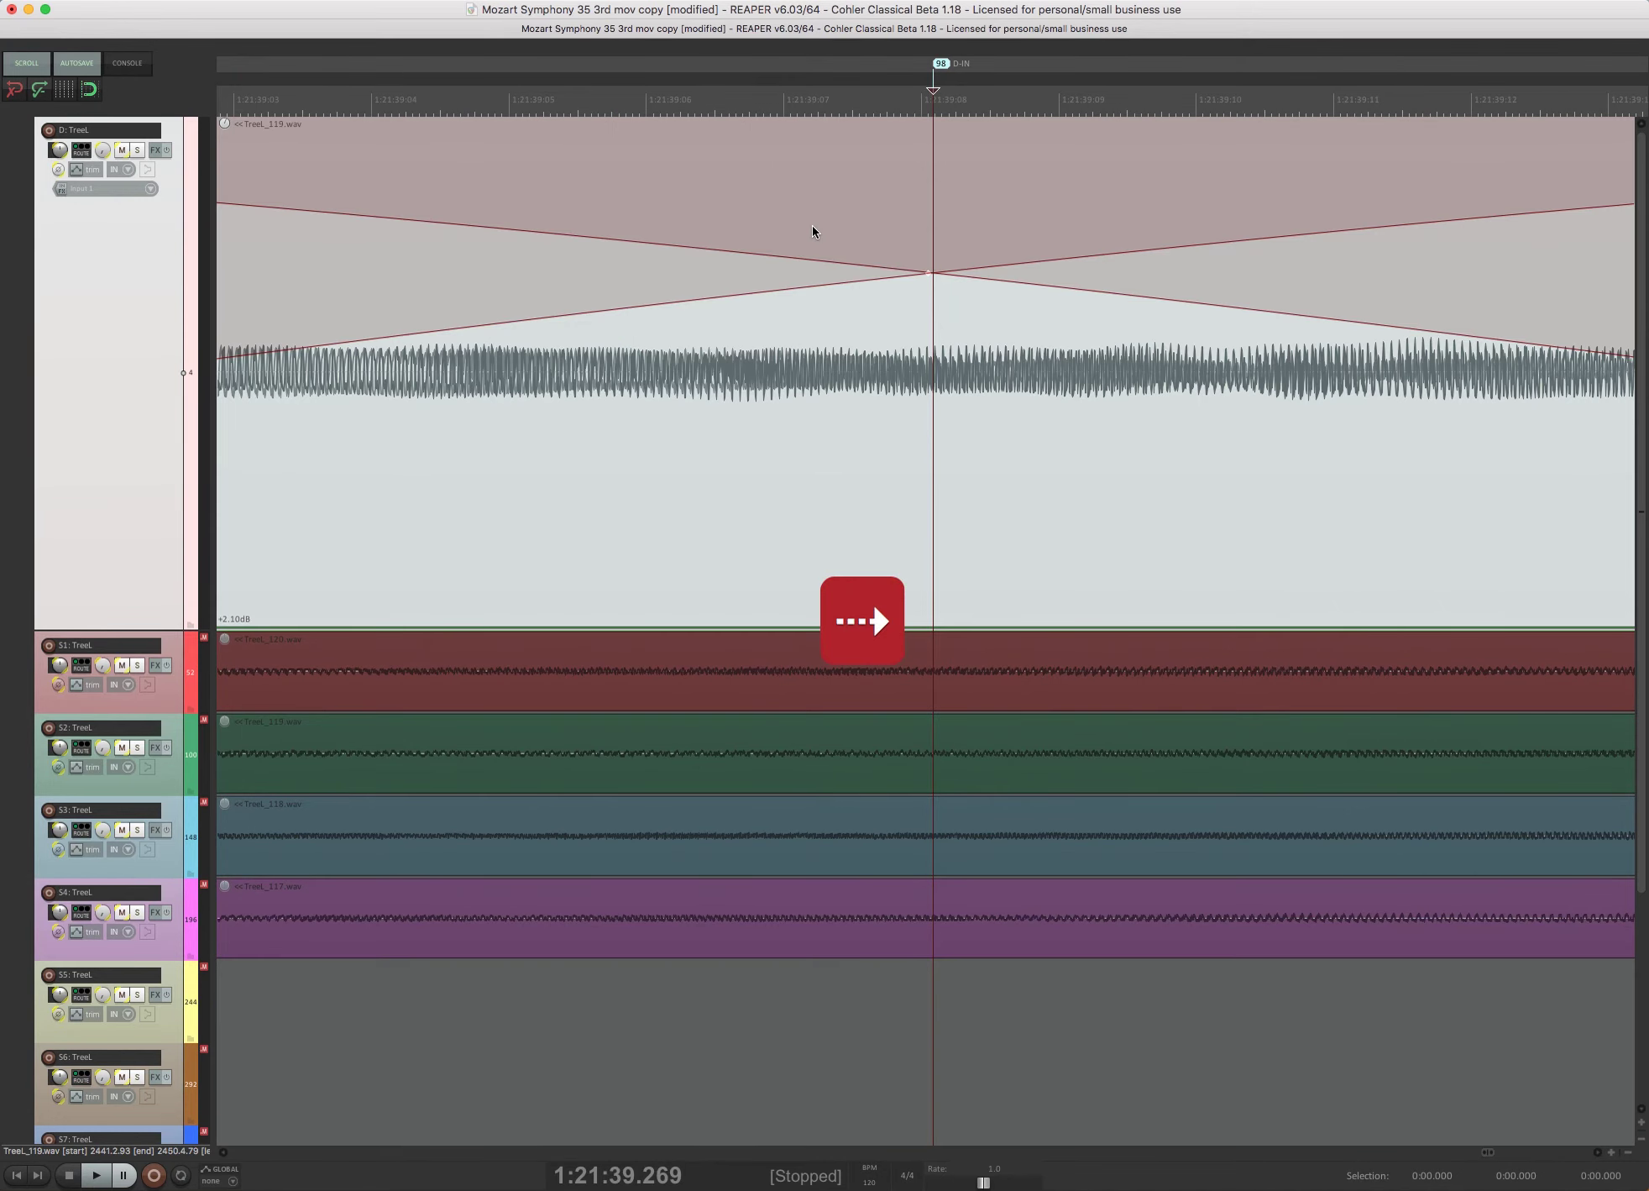
key("Left")
key("Left")
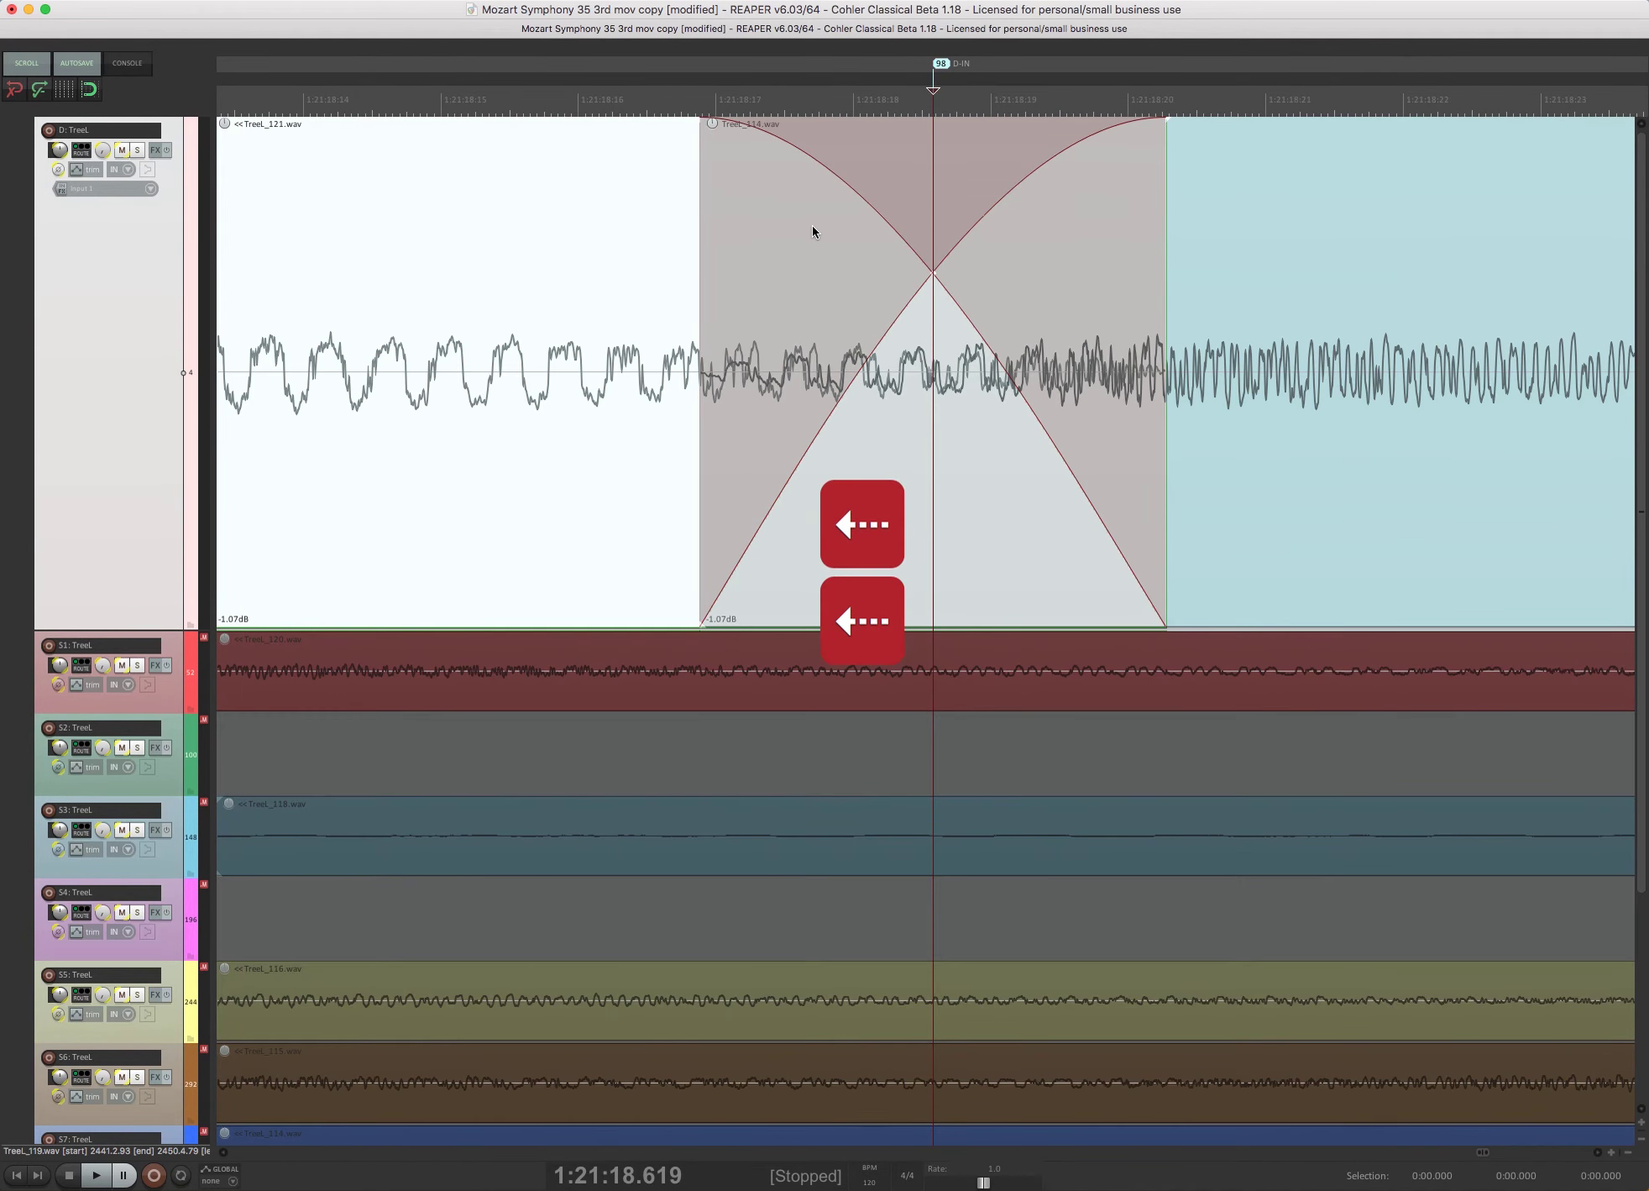
key("Right")
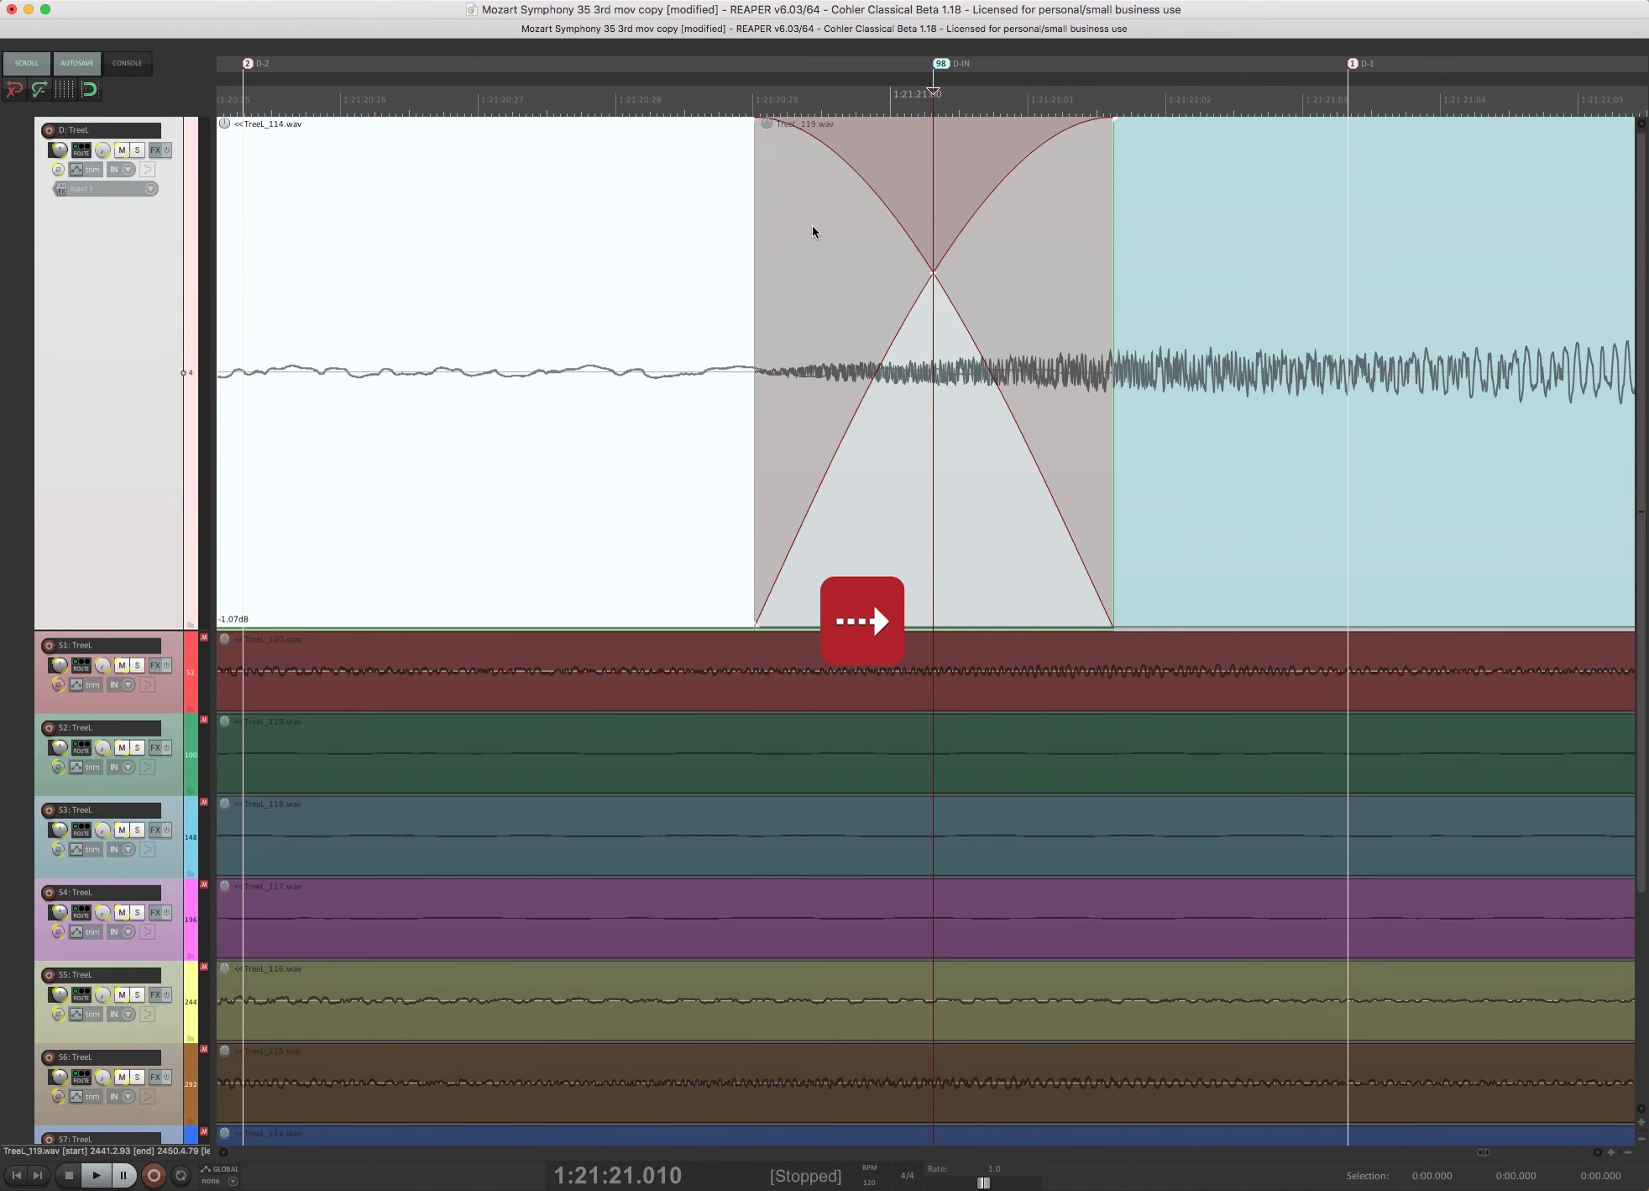
Select the TreeL_120 item after the edit near 1:21:09, then open the TreeL_121/TreeL_114 crossfade in the crossfade editor
key("minus")
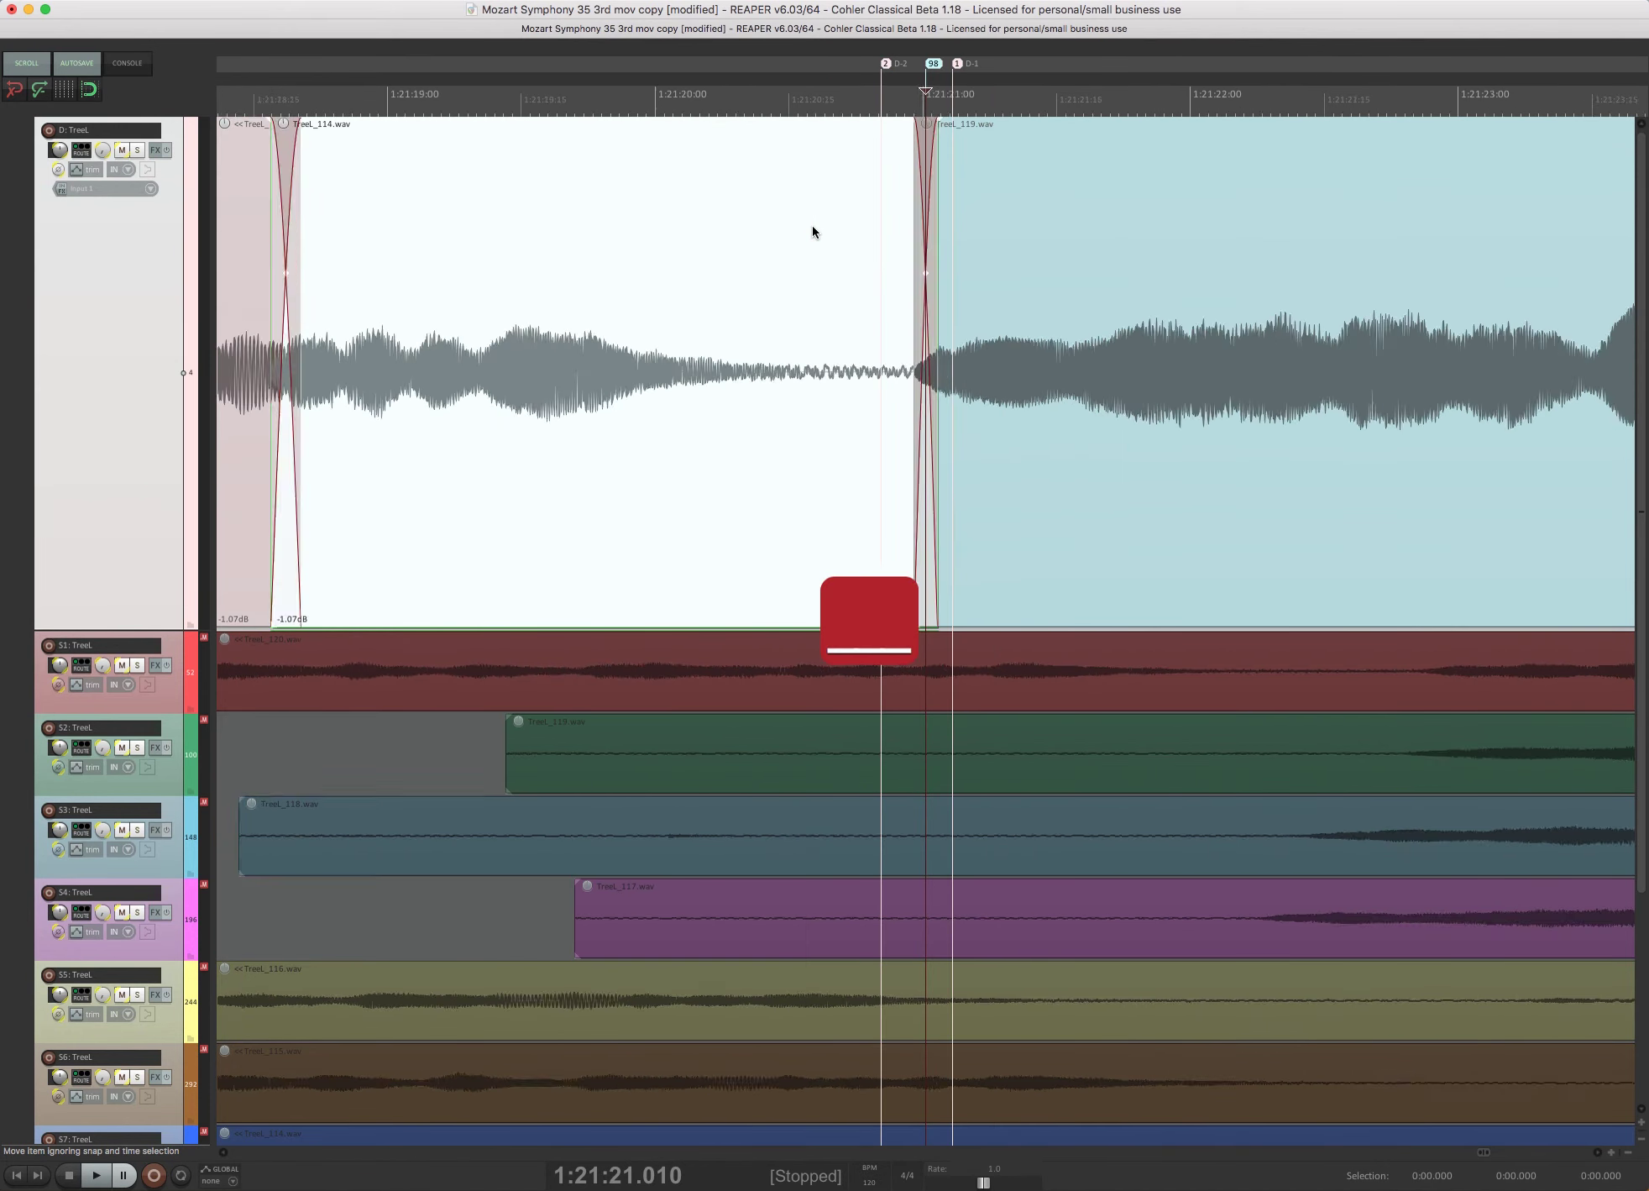
key("minus")
key("minus")
key("minus")
key("minus")
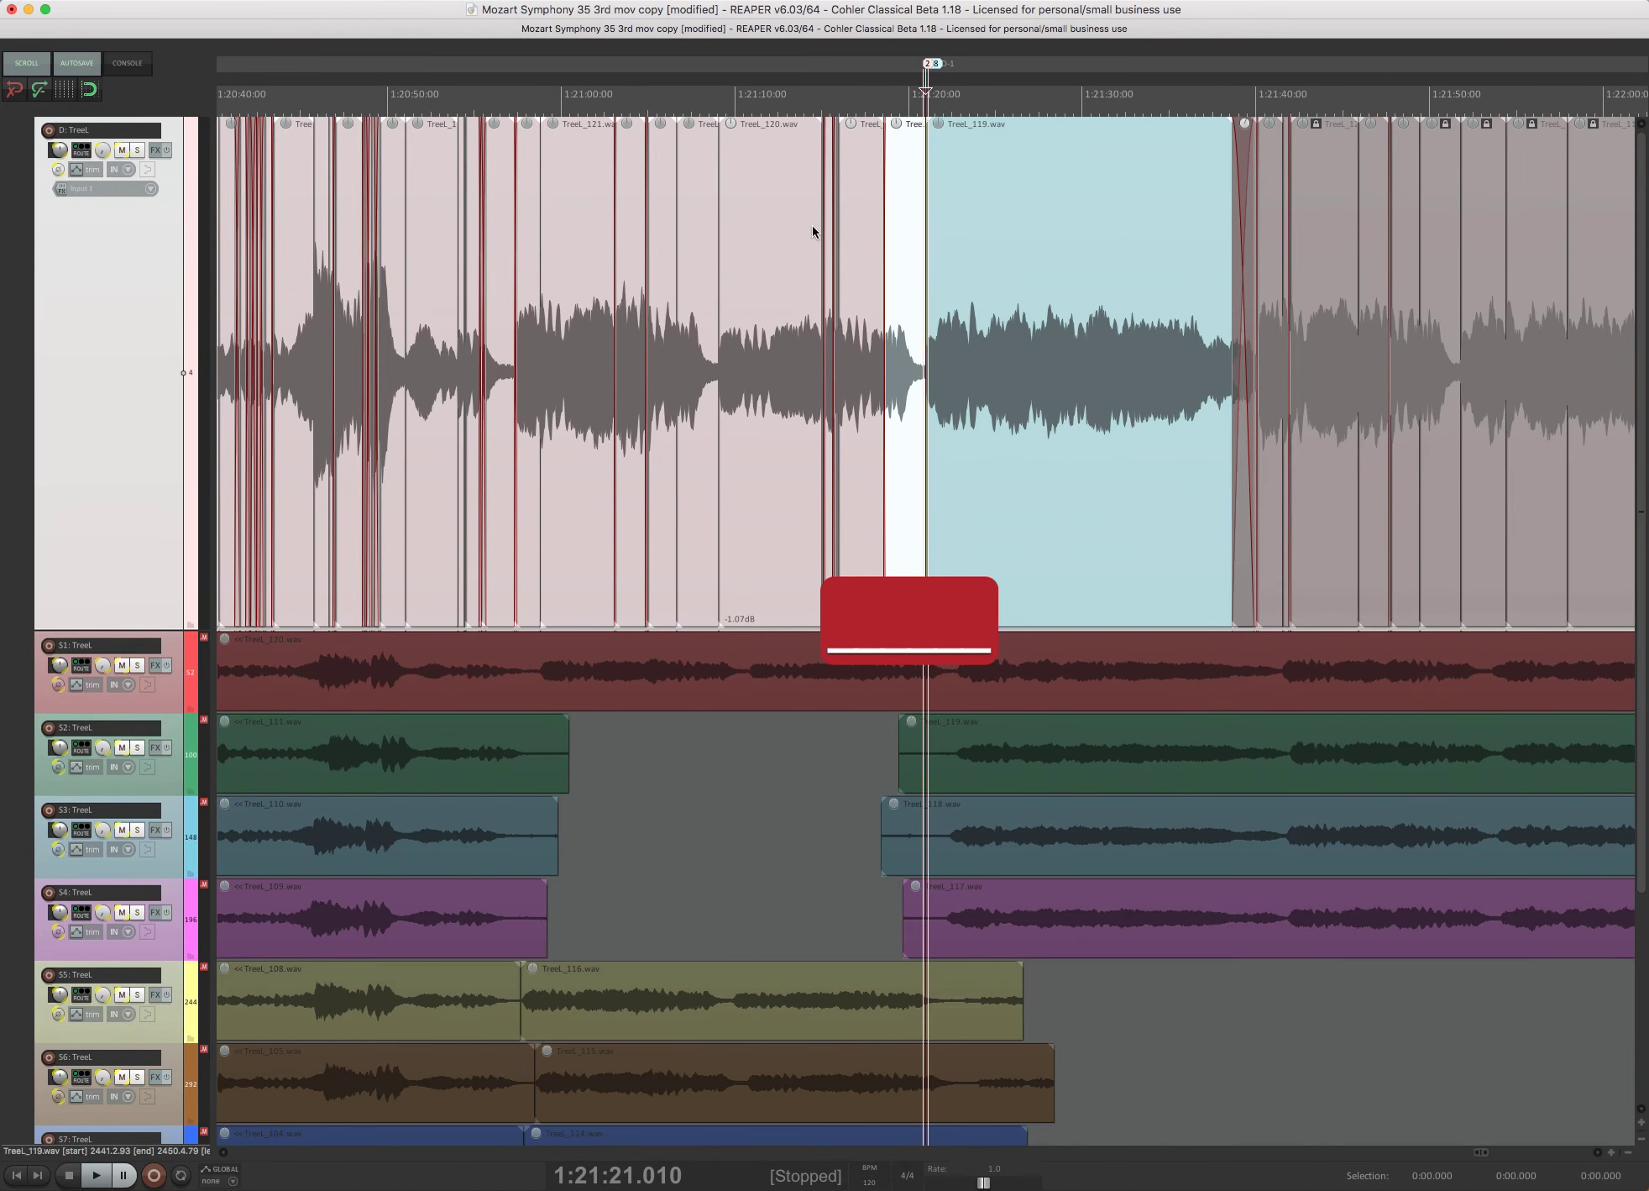
key("plus")
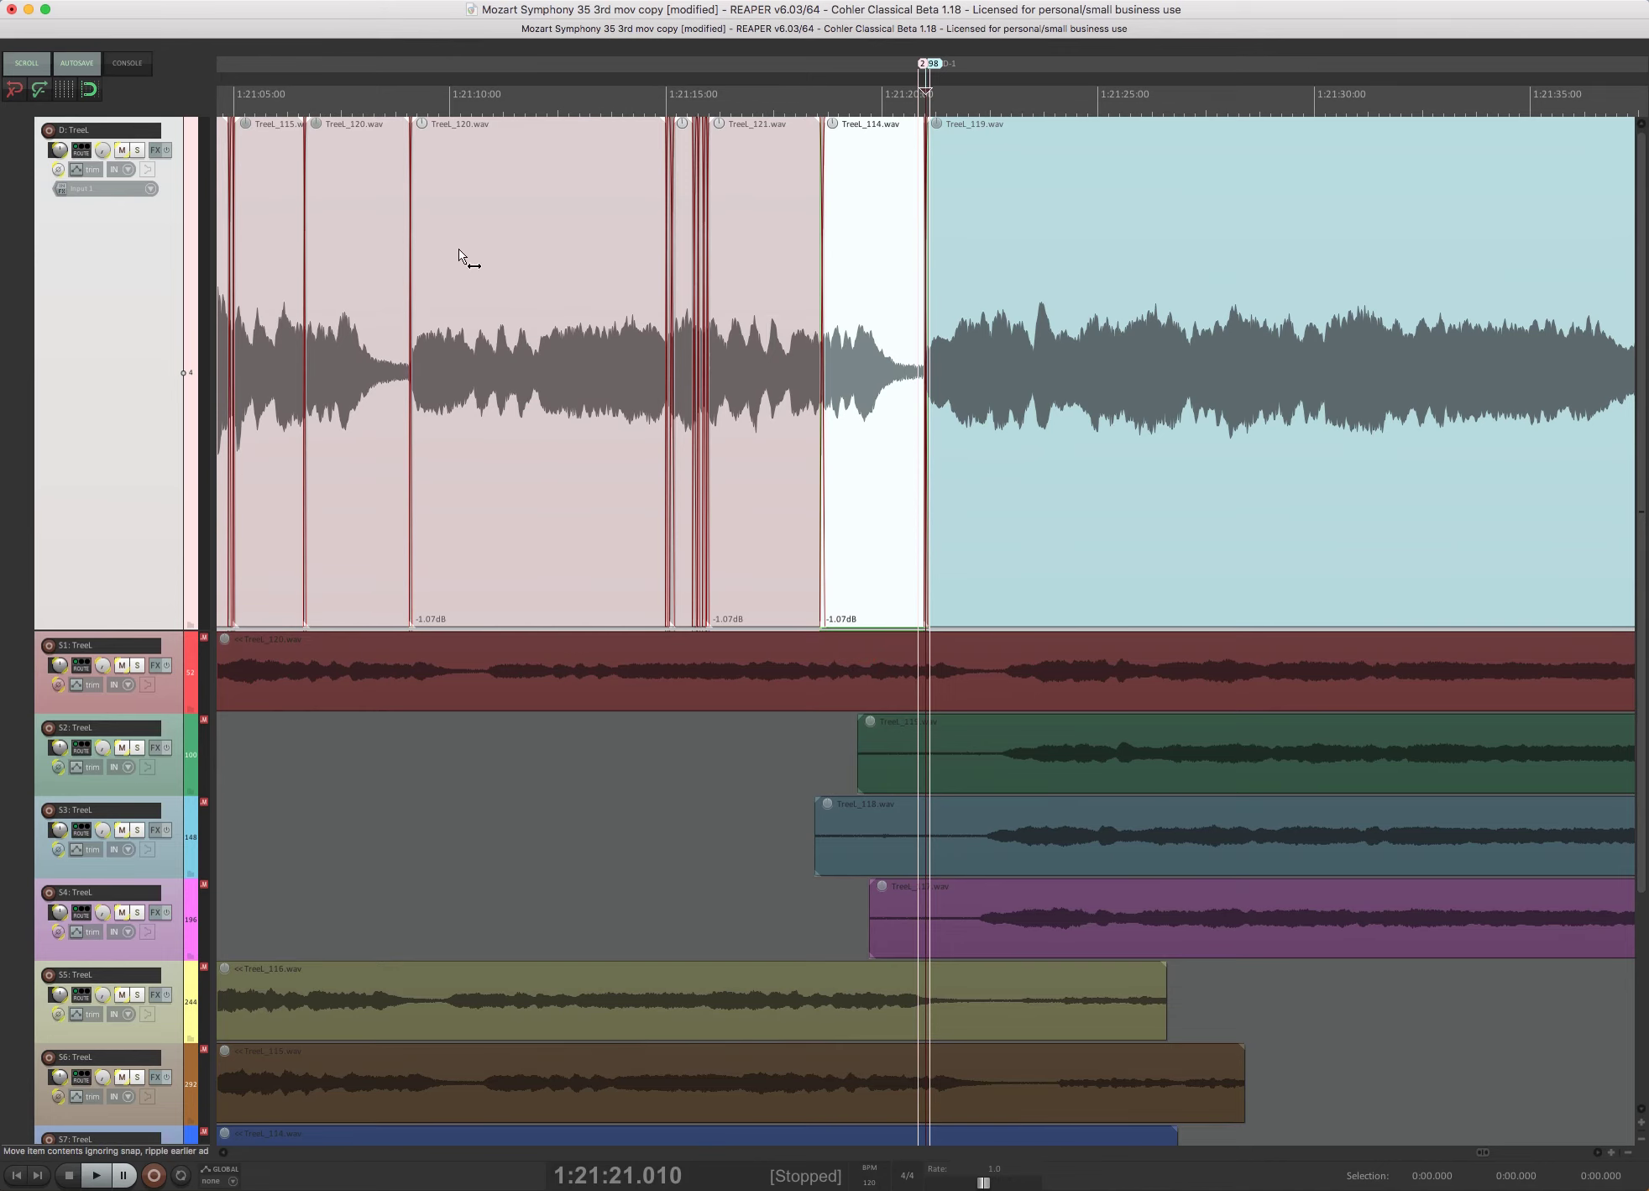
left_click(412, 227)
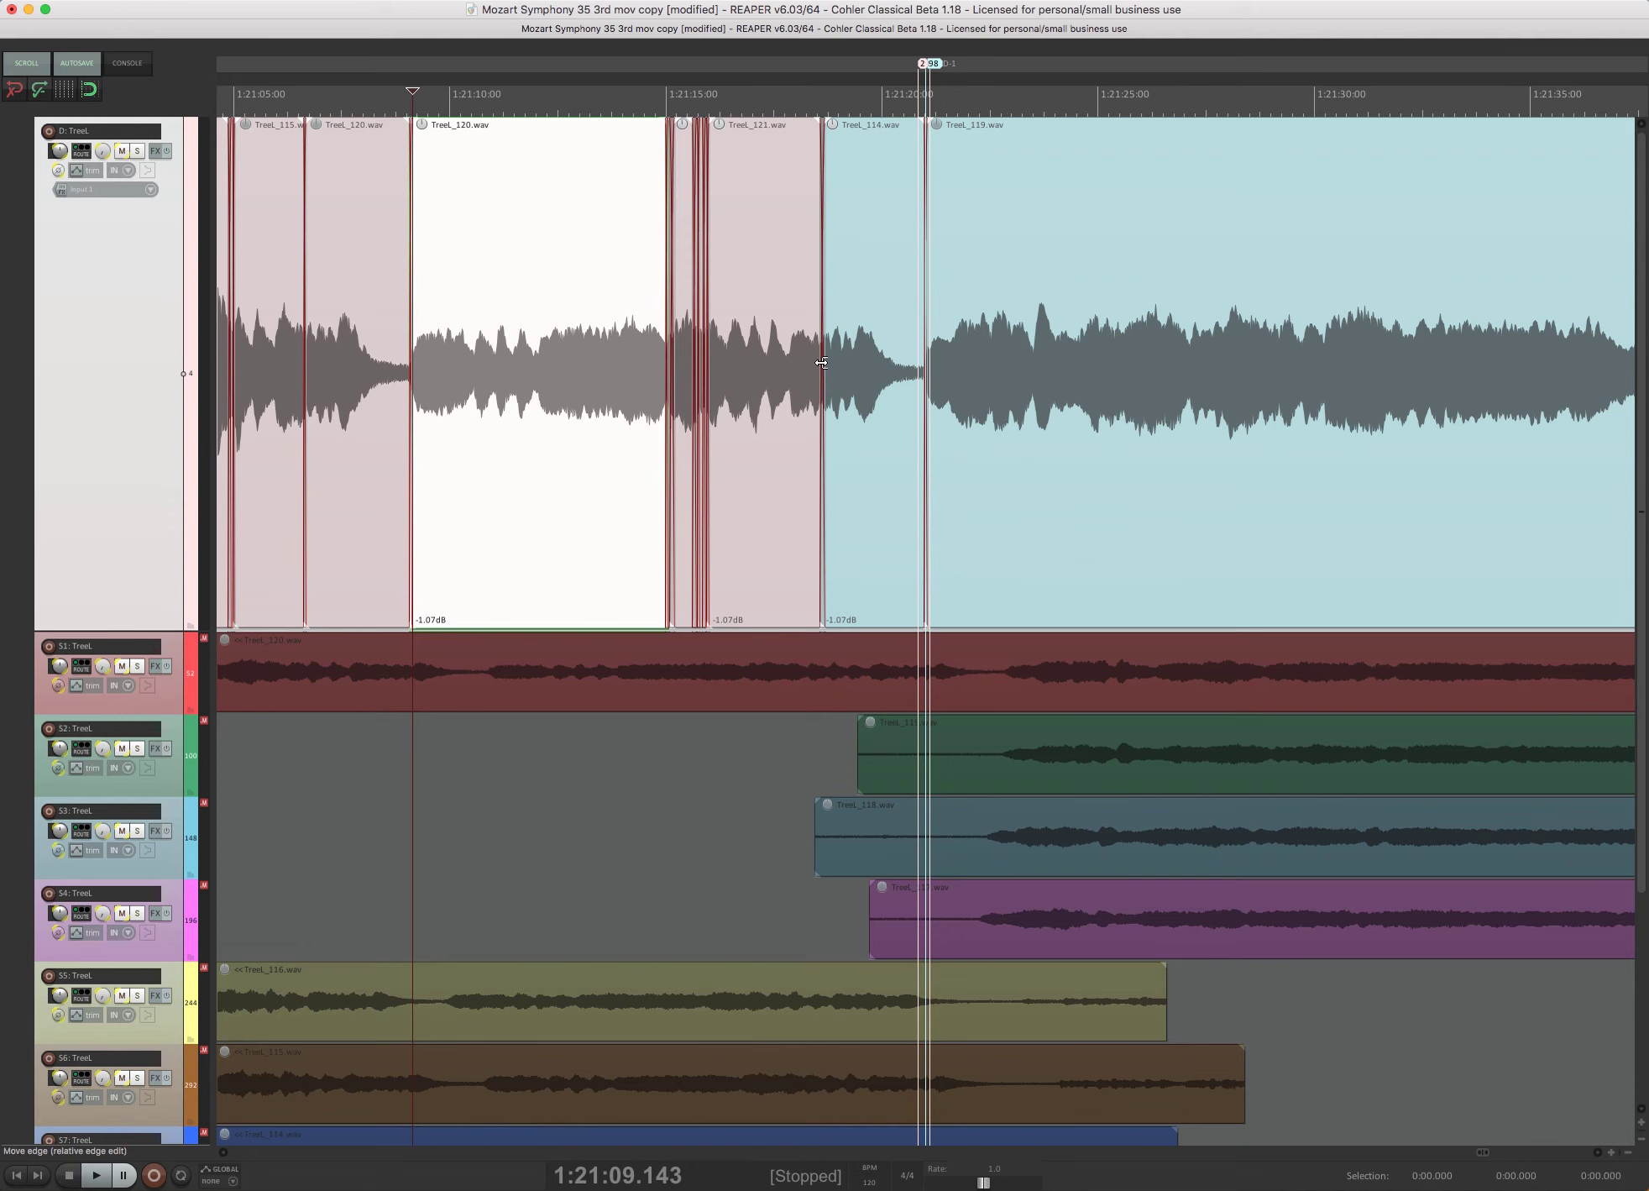
key("f")
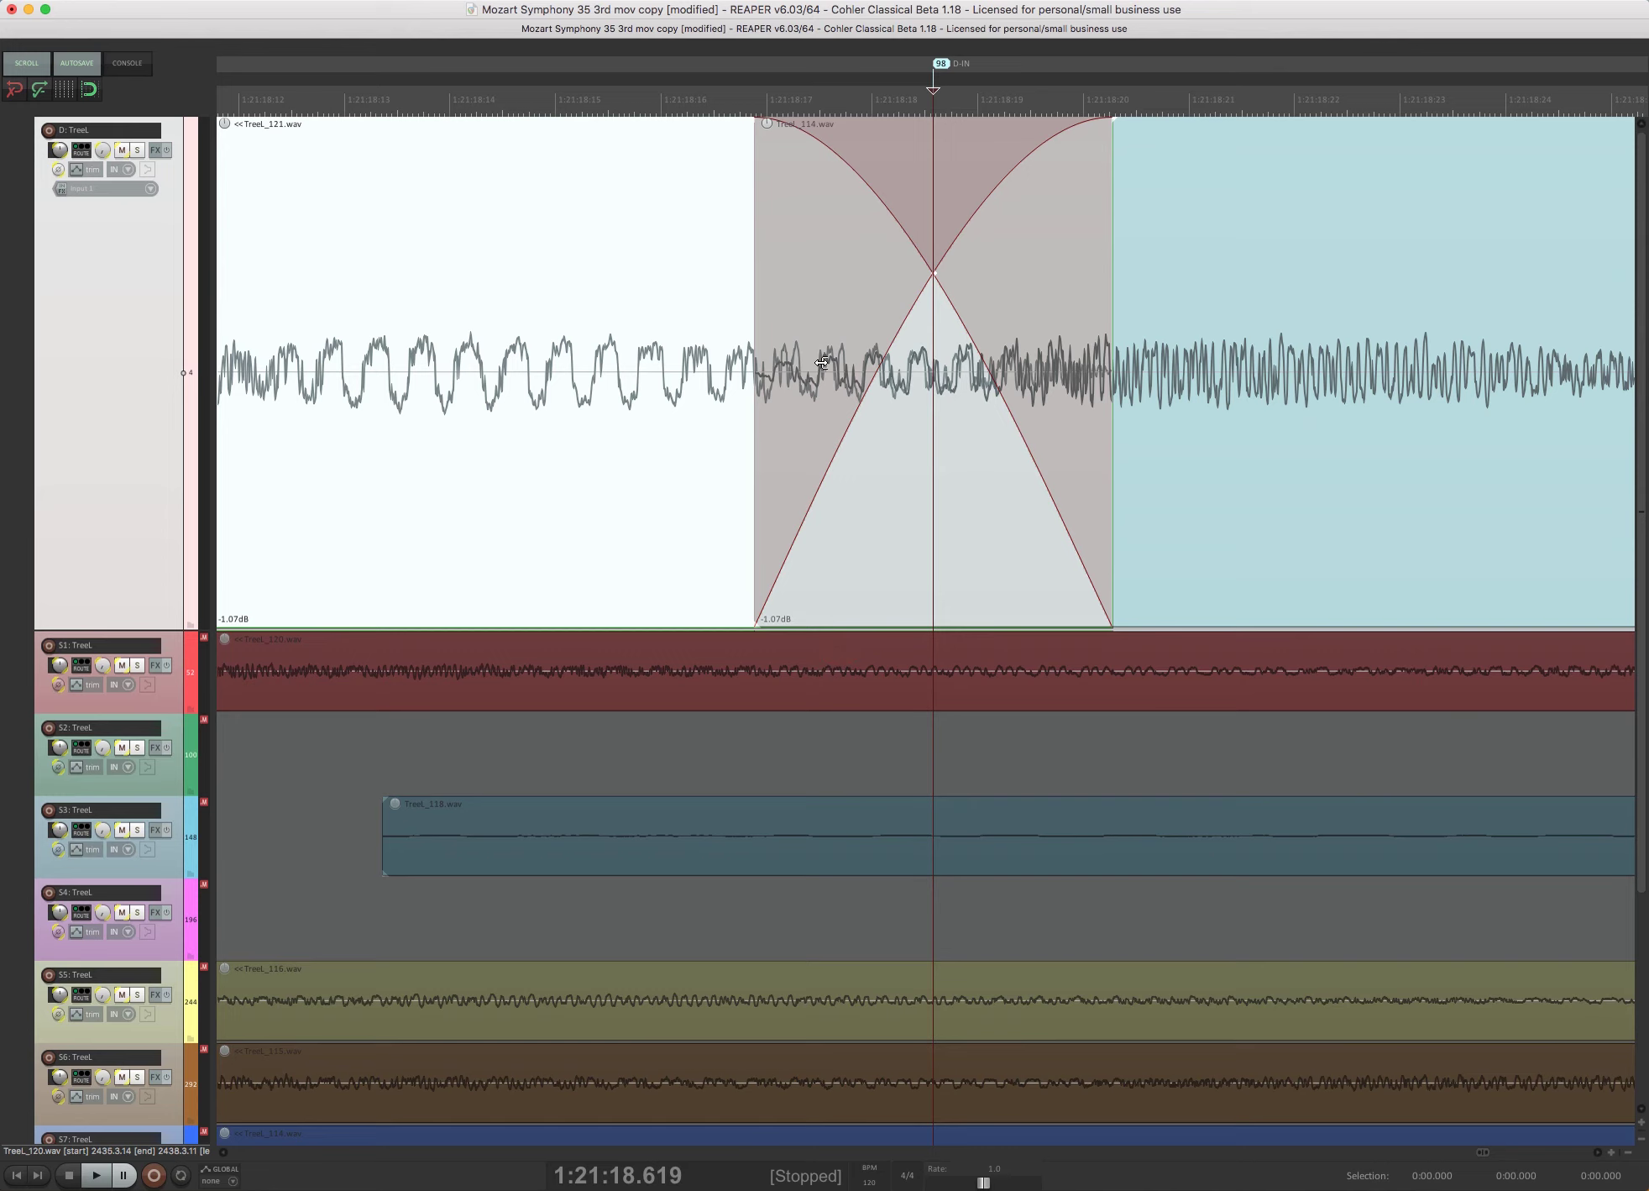
Show the destination mix folders with their volume automation lanes around the TreeL_121/TreeL_114 crossfade
key("minus")
key("minus")
key("minus")
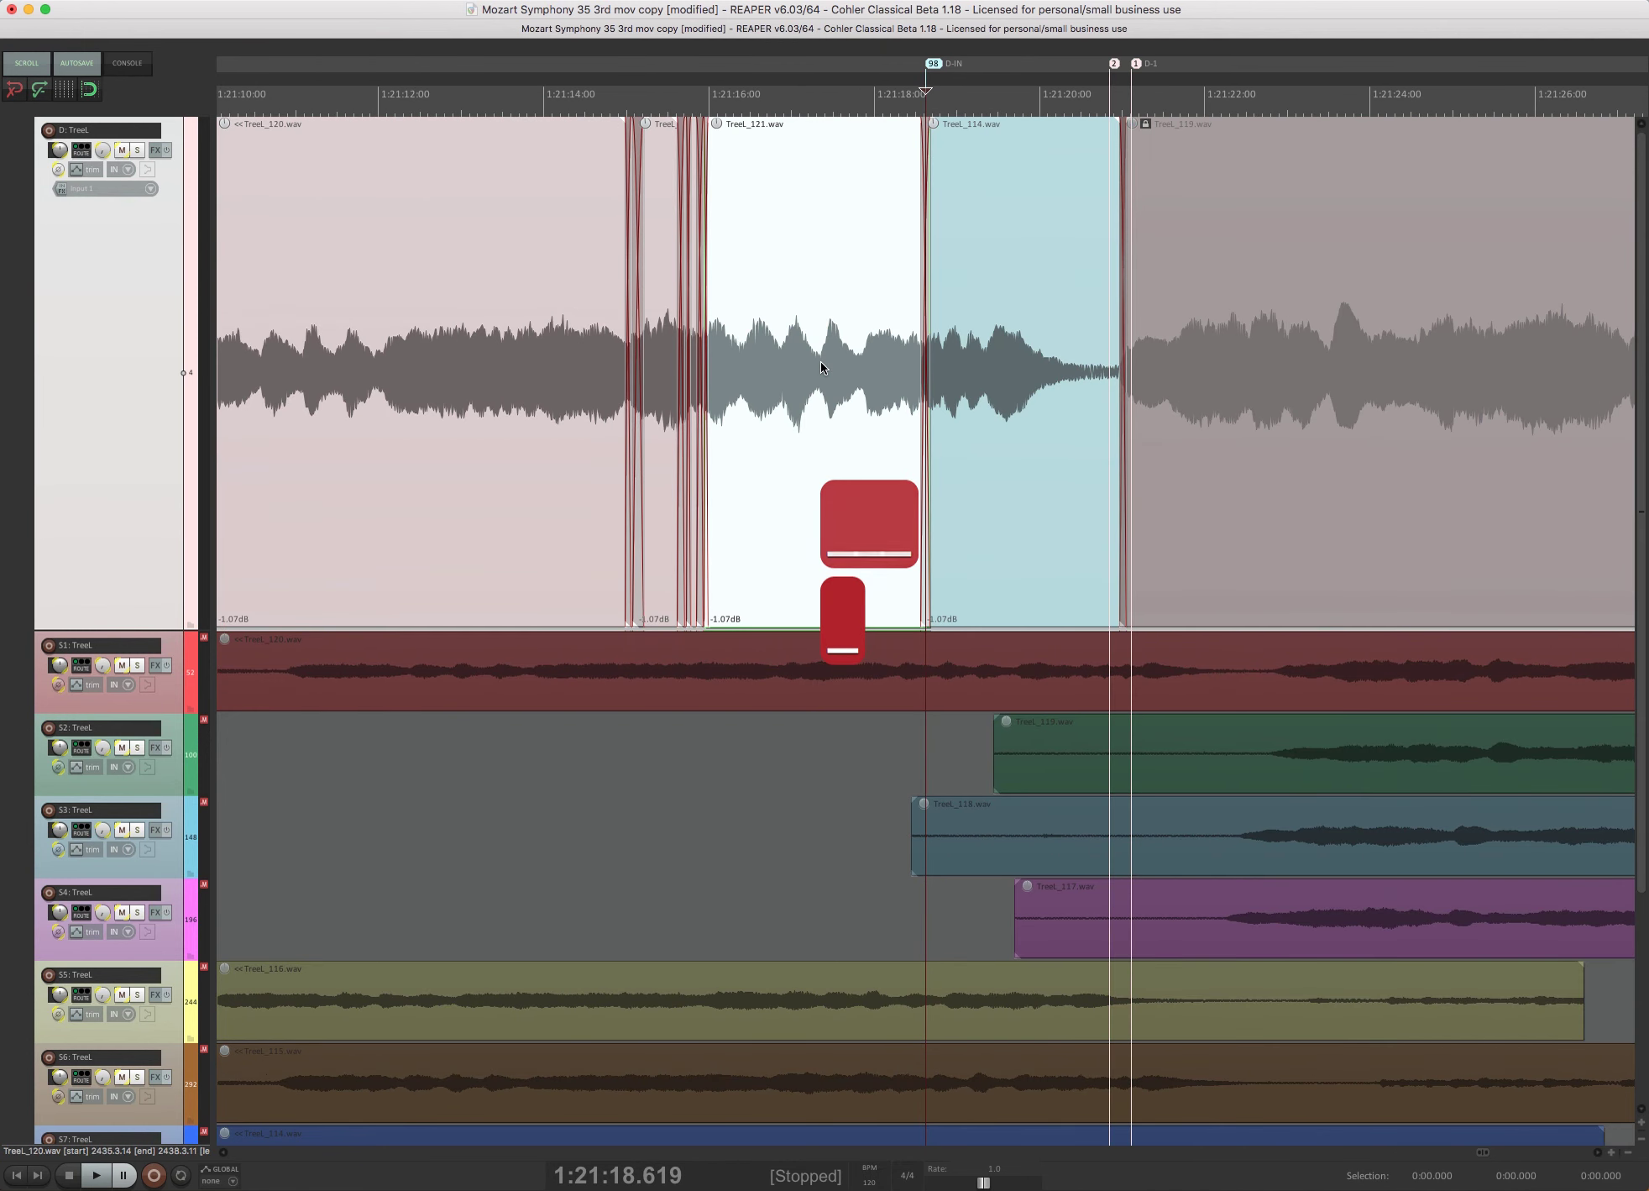
key("ctrl+alt+shift+super+h")
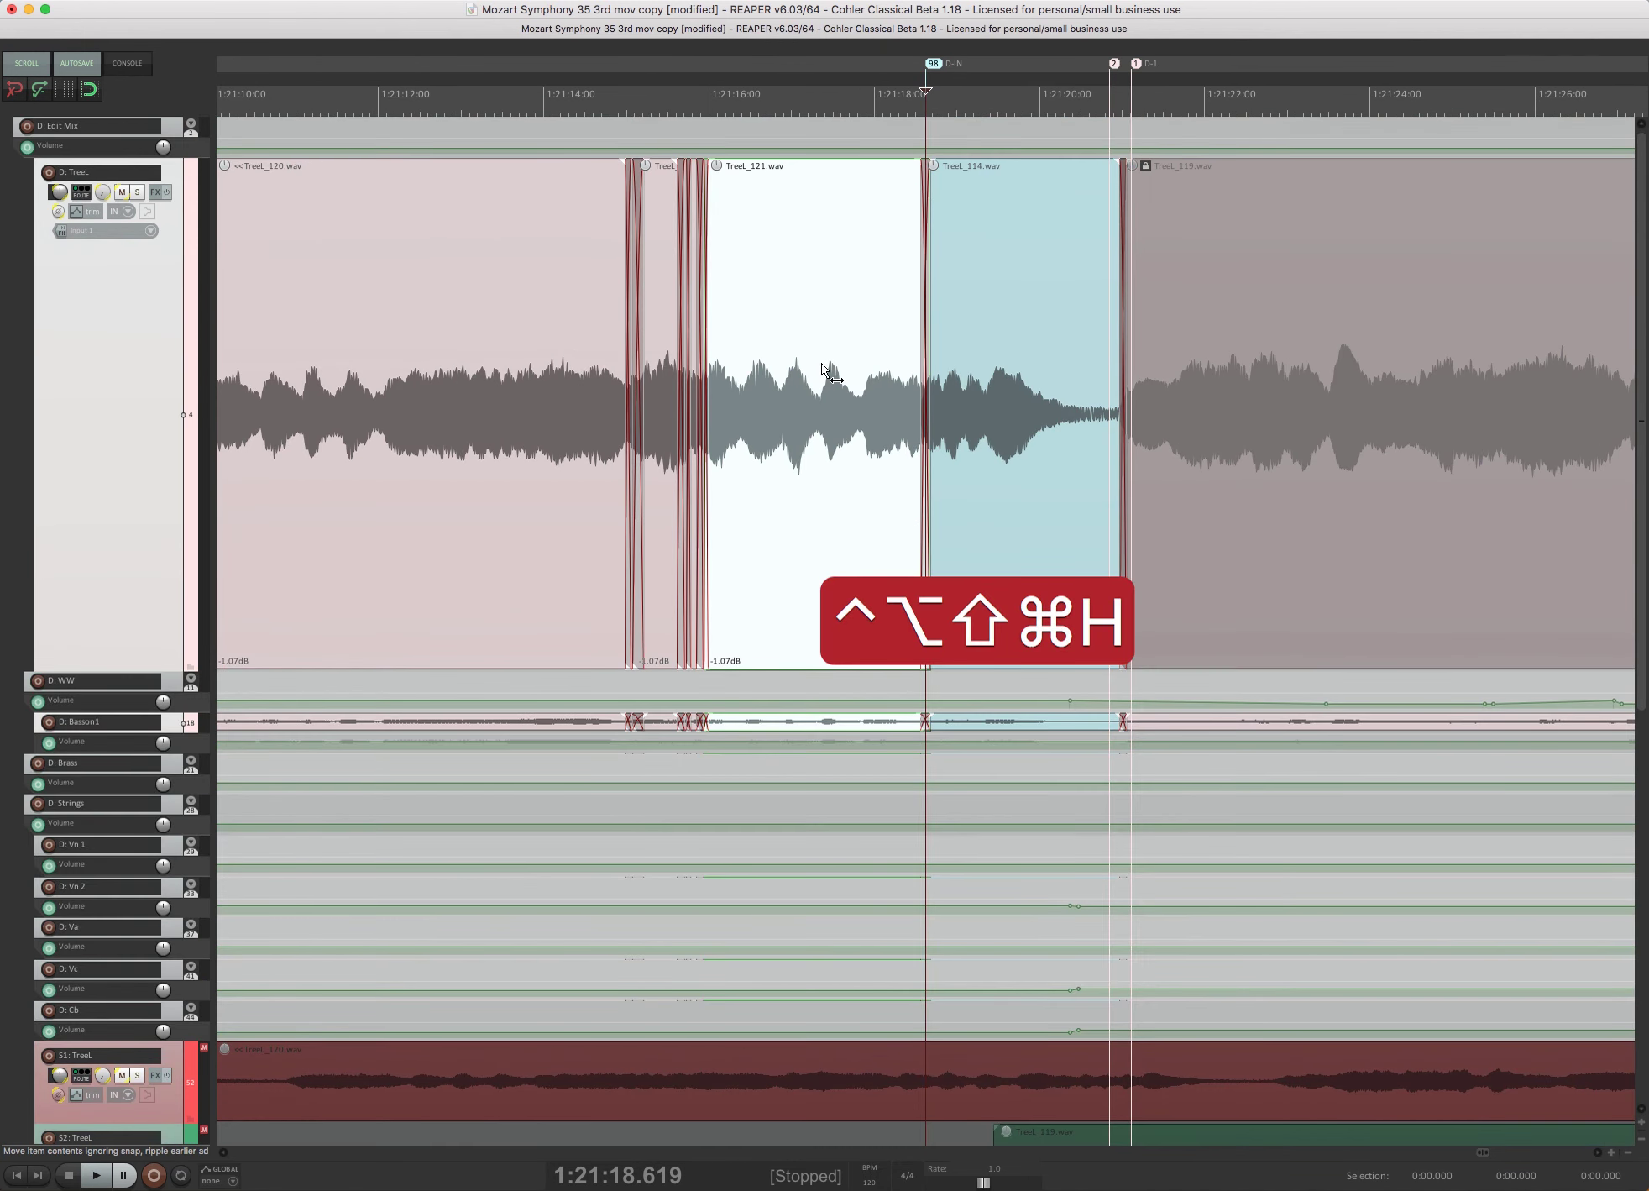